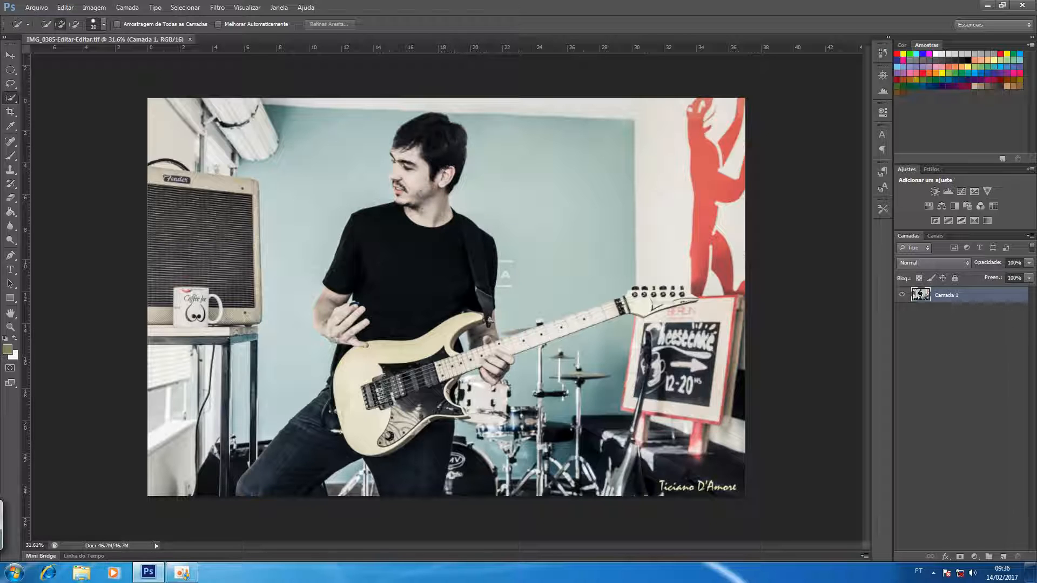
# Select the man's head and neck, down to the shirt collar, with the Quick Selection tool.
pyautogui.hotkey('ctrl', 'space')
pyautogui.moveTo(424, 171)
pyautogui.mouseDown()
pyautogui.moveTo(454, 180)
pyautogui.moveTo(475, 220)
pyautogui.mouseUp()
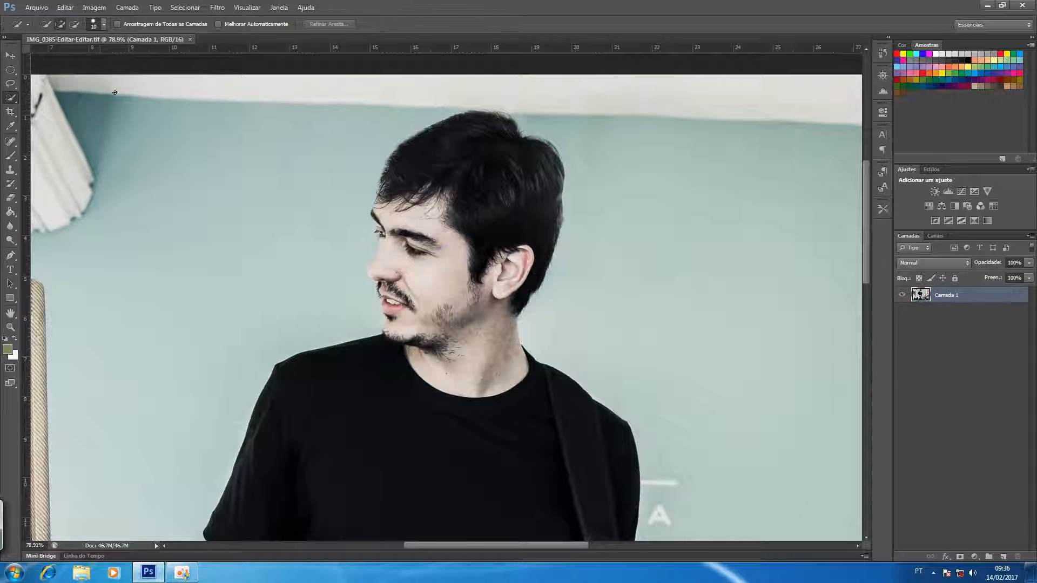
pyautogui.rightClick(10, 99)
pyautogui.click(59, 100)
pyautogui.moveTo(442, 364)
pyautogui.mouseDown()
pyautogui.moveTo(488, 369)
pyautogui.moveTo(542, 213)
pyautogui.moveTo(392, 196)
pyautogui.moveTo(381, 212)
pyautogui.moveTo(387, 251)
pyautogui.moveTo(390, 239)
pyautogui.moveTo(408, 256)
pyautogui.moveTo(376, 281)
pyautogui.mouseUp()
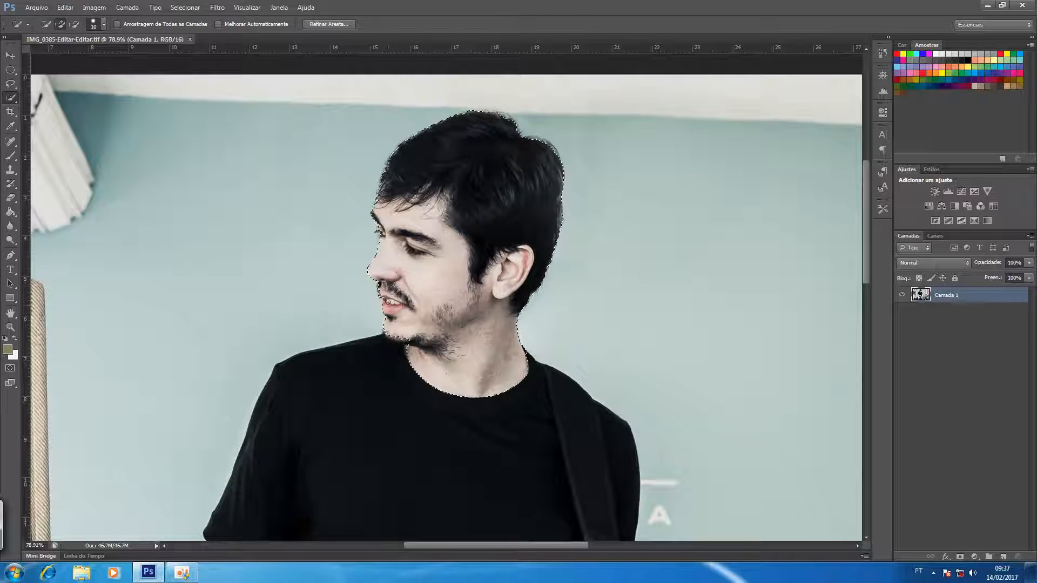
# Touch up the head selection along the lower edge of the chin with the Quick Selection tool.
pyautogui.press('z')
pyautogui.moveTo(425, 328); pyautogui.dragTo(478, 324)
pyautogui.moveTo(382, 355); pyautogui.dragTo(352, 350)
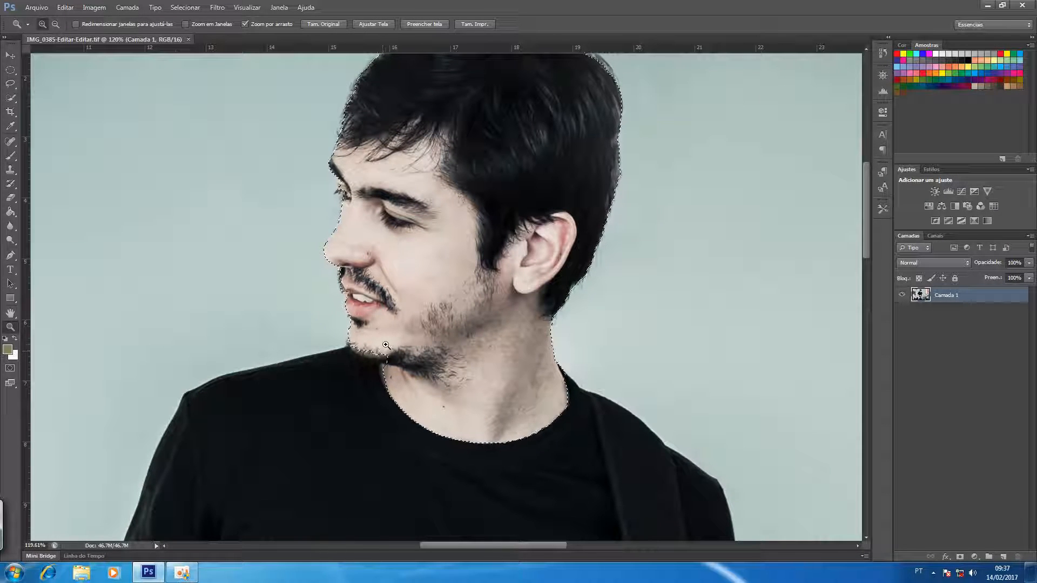
pyautogui.press('w')
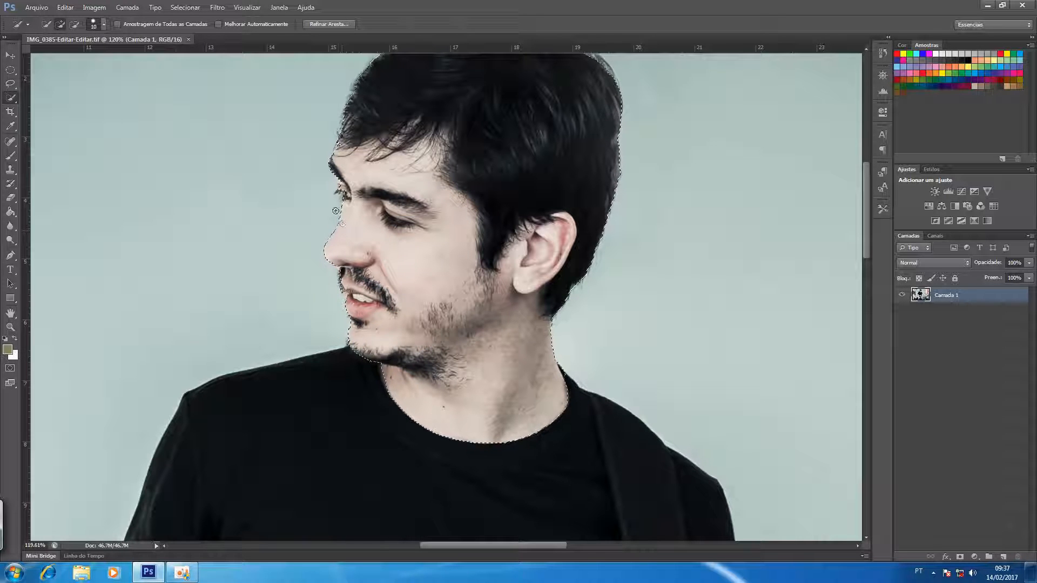
# Examine the selection edge around the face, the beard and the hair for inaccuracies.
pyautogui.press('z')
pyautogui.click(369, 211)
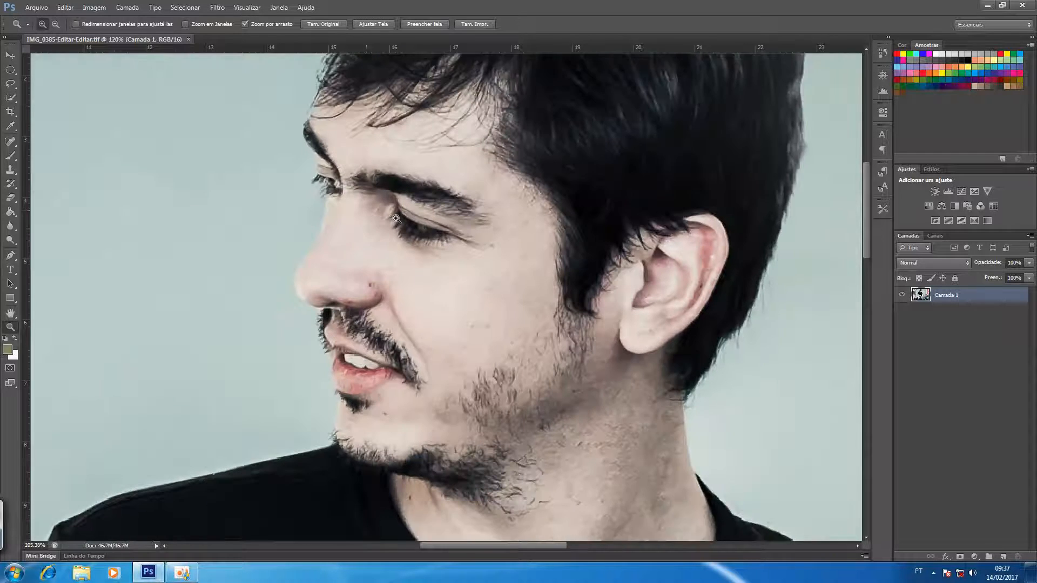
pyautogui.press('w')
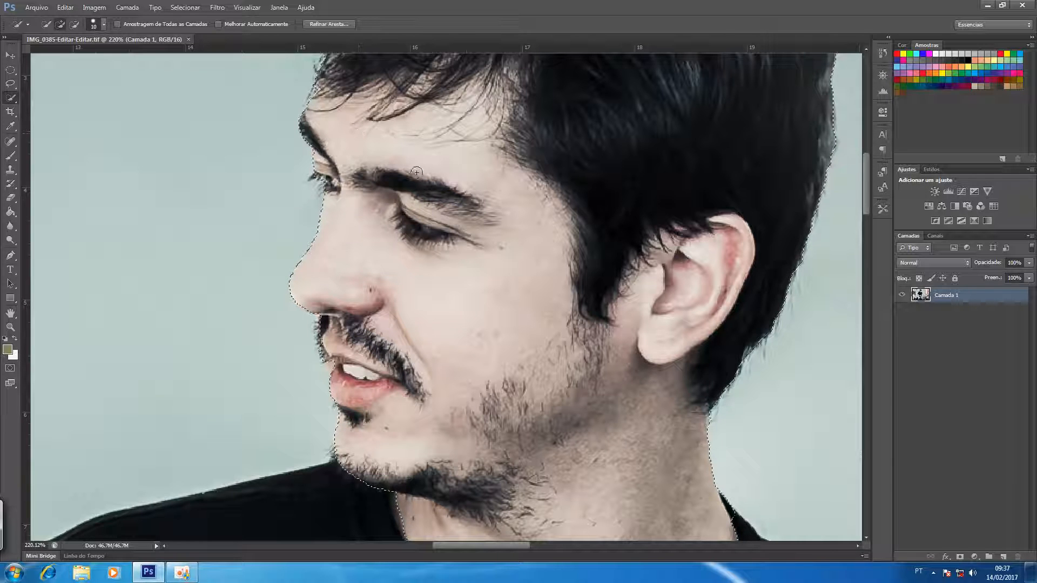
pyautogui.moveTo(423, 197); pyautogui.dragTo(405, 331)
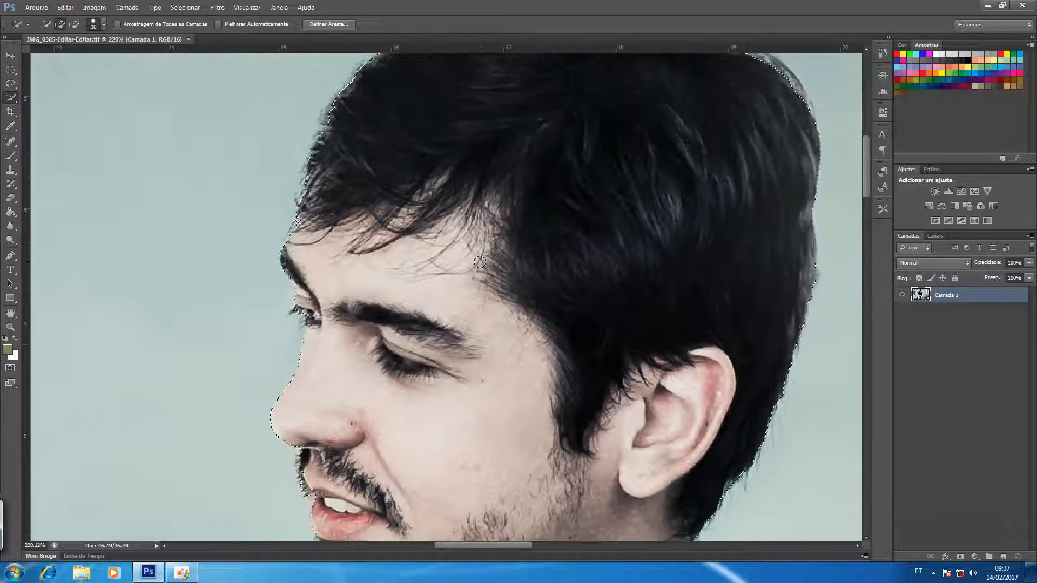
pyautogui.press('z')
pyautogui.moveTo(515, 262); pyautogui.dragTo(488, 258)
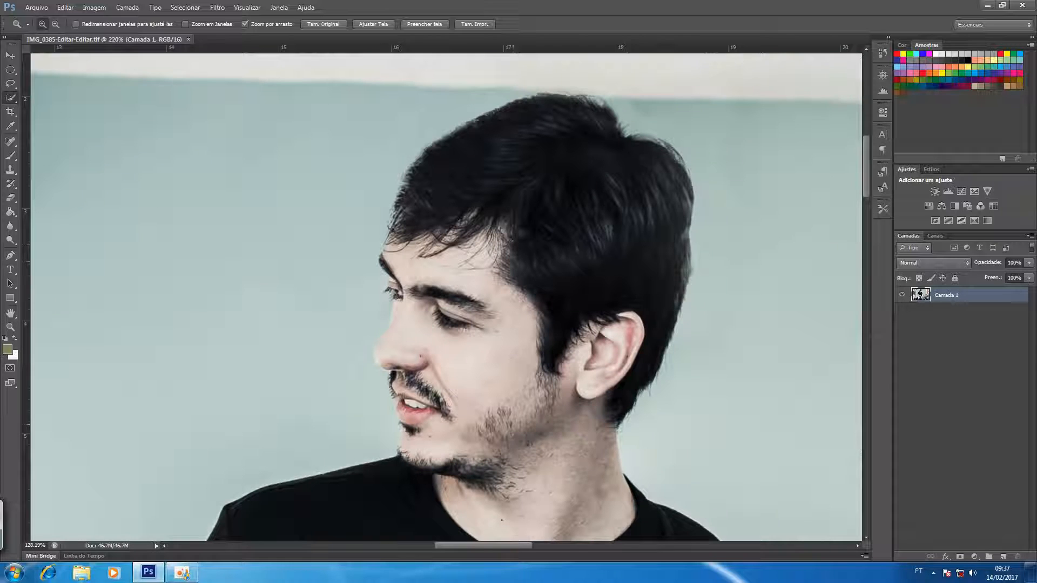
pyautogui.press('w')
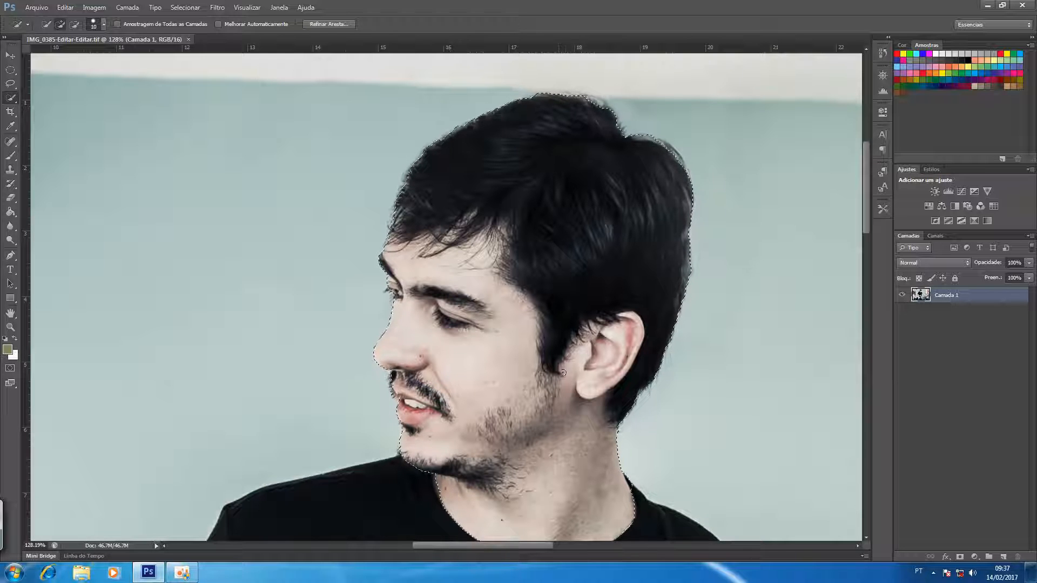
pyautogui.press('z')
pyautogui.moveTo(576, 347); pyautogui.dragTo(559, 340)
pyautogui.press('w')
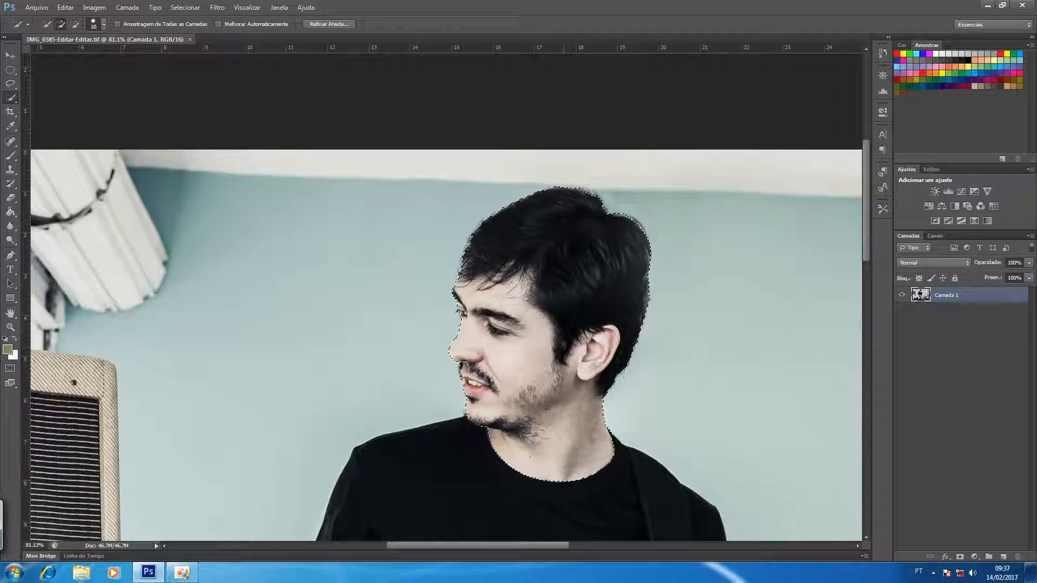
# Correct the selection edge where the back of the neck meets the shirt collar.
pyautogui.press('z')
pyautogui.moveTo(609, 436); pyautogui.dragTo(669, 440)
pyautogui.press('w')
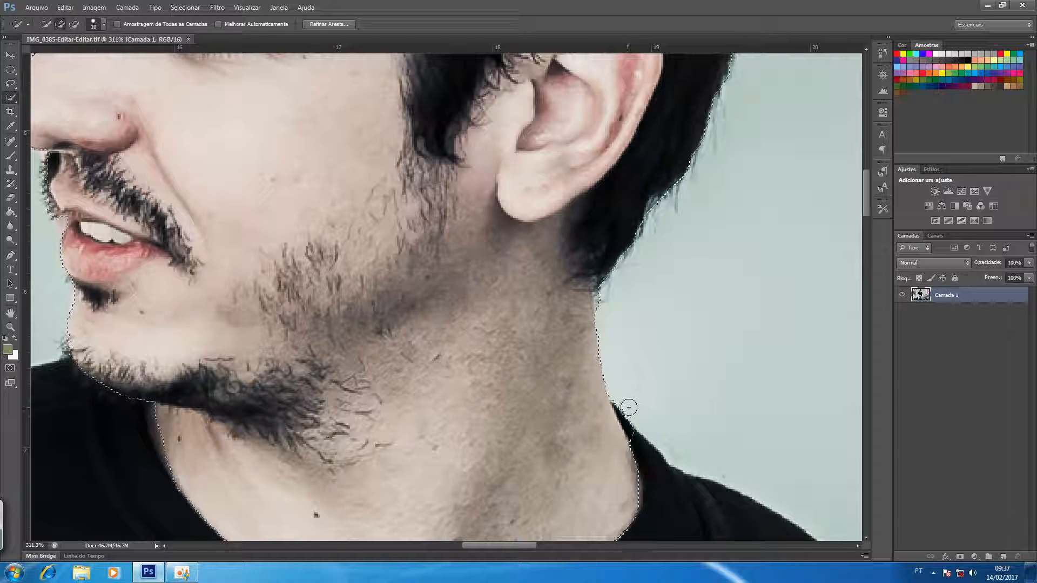
pyautogui.moveTo(639, 436); pyautogui.dragTo(622, 399)
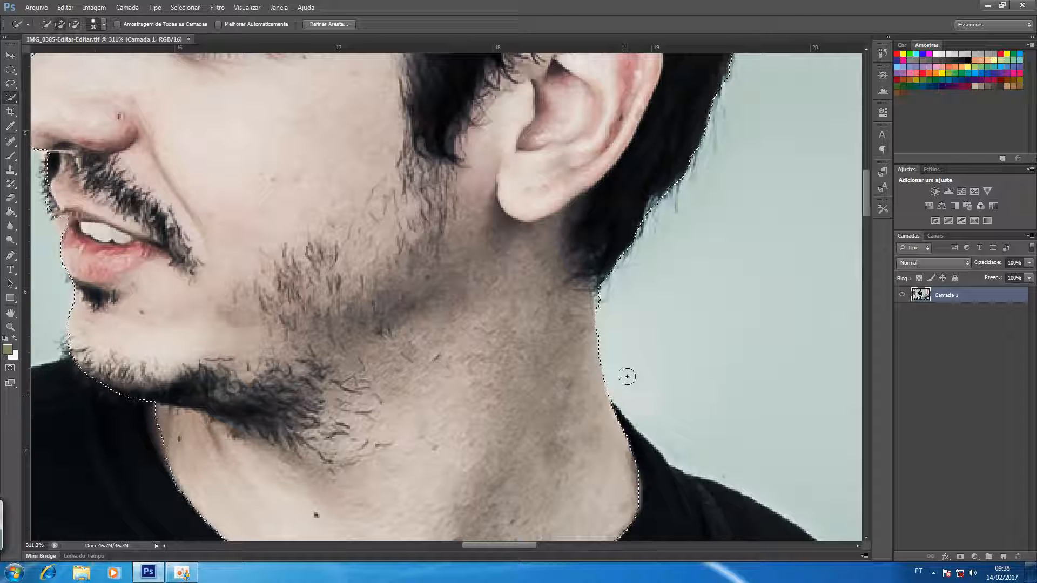
# Save the head selection as a new channel named "cabeça".
pyautogui.press('z')
pyautogui.moveTo(552, 327); pyautogui.dragTo(512, 304)
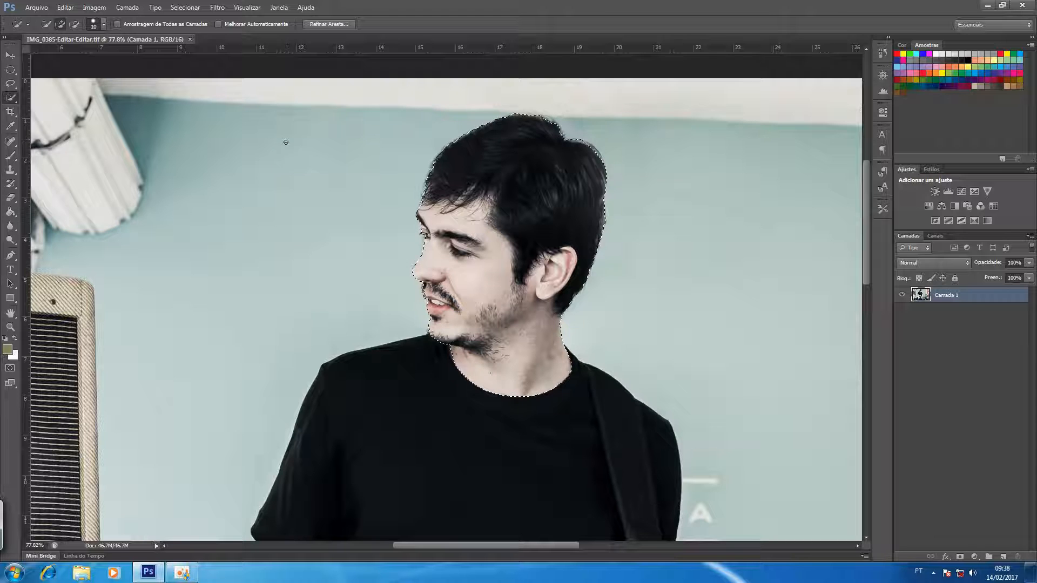
pyautogui.click(192, 7)
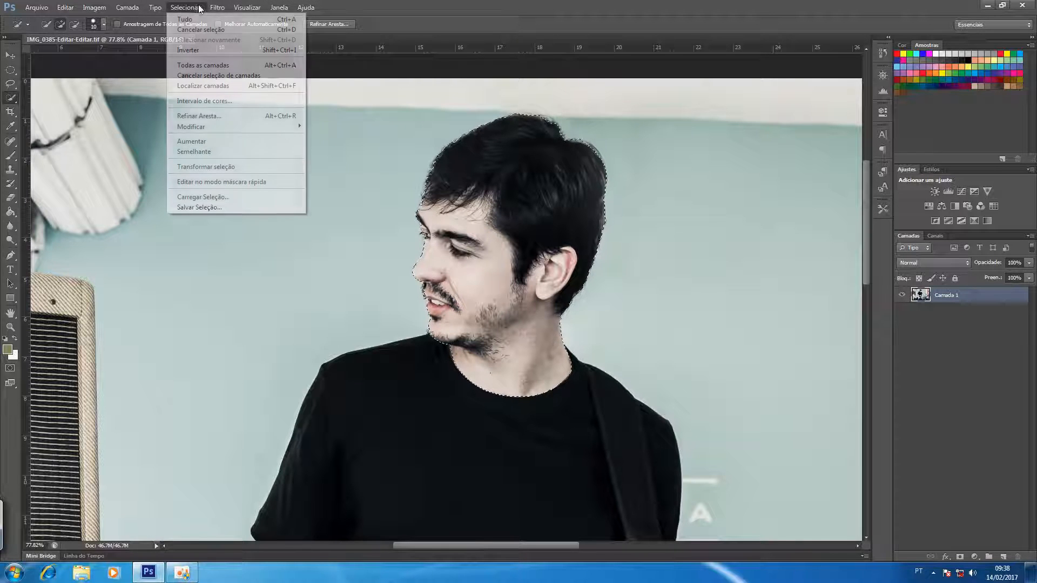
pyautogui.click(230, 206)
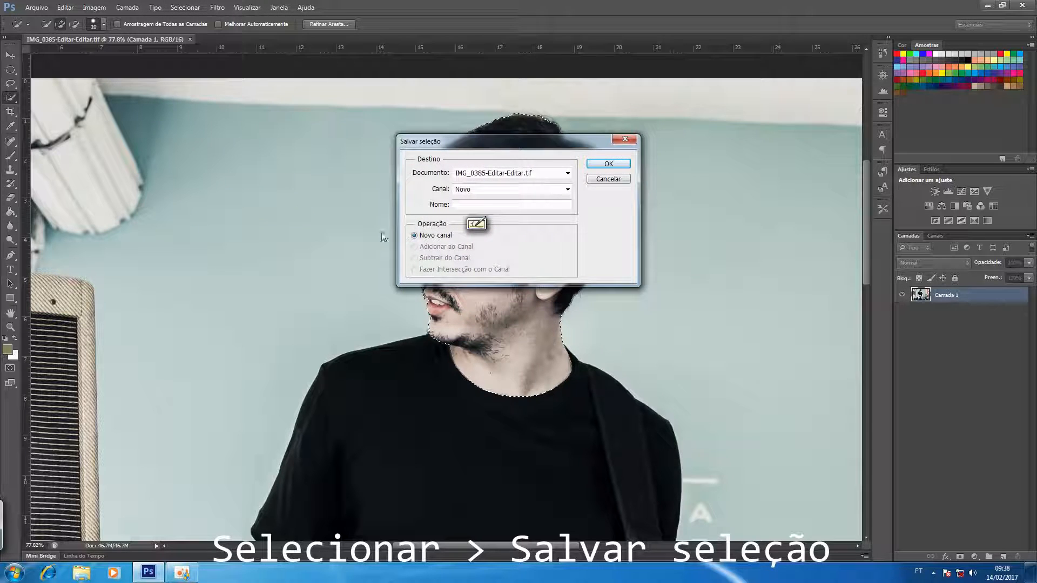
pyautogui.write('cabeça')
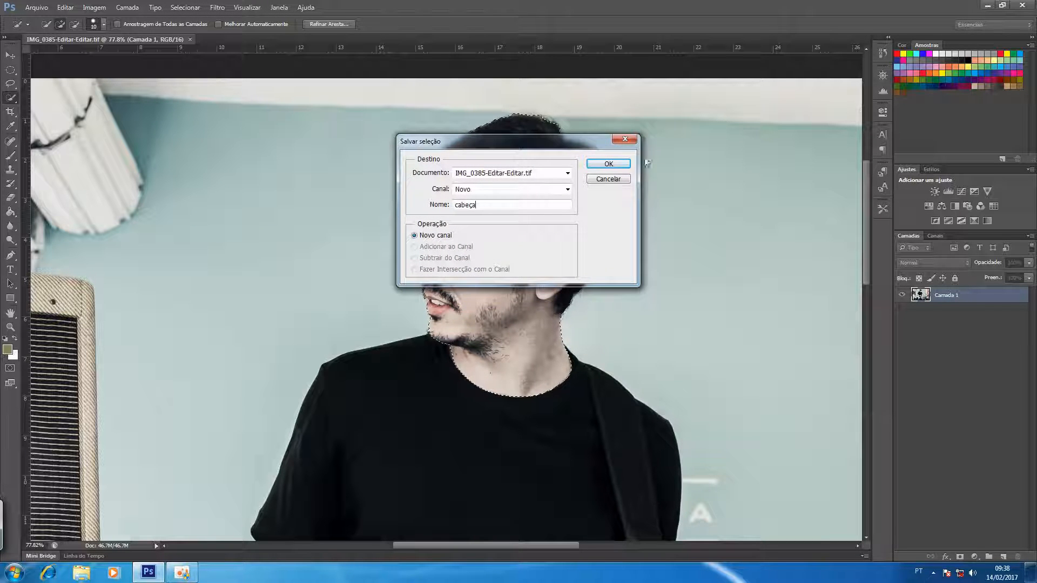
pyautogui.click(621, 164)
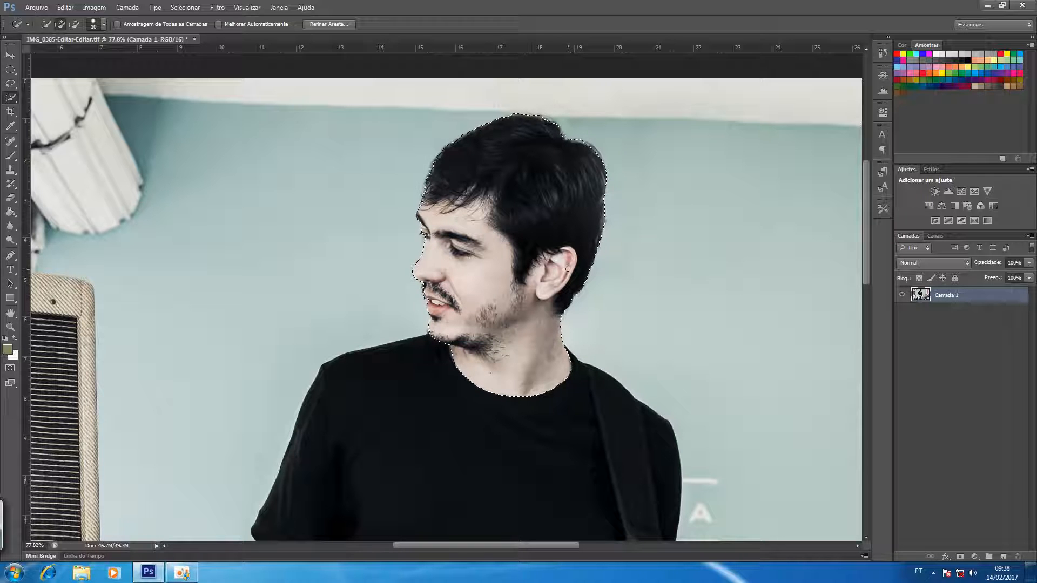
# Mask Camada 1 to the head selection and place a white (ffffff) solid color fill layer beneath it.
pyautogui.click(960, 558)
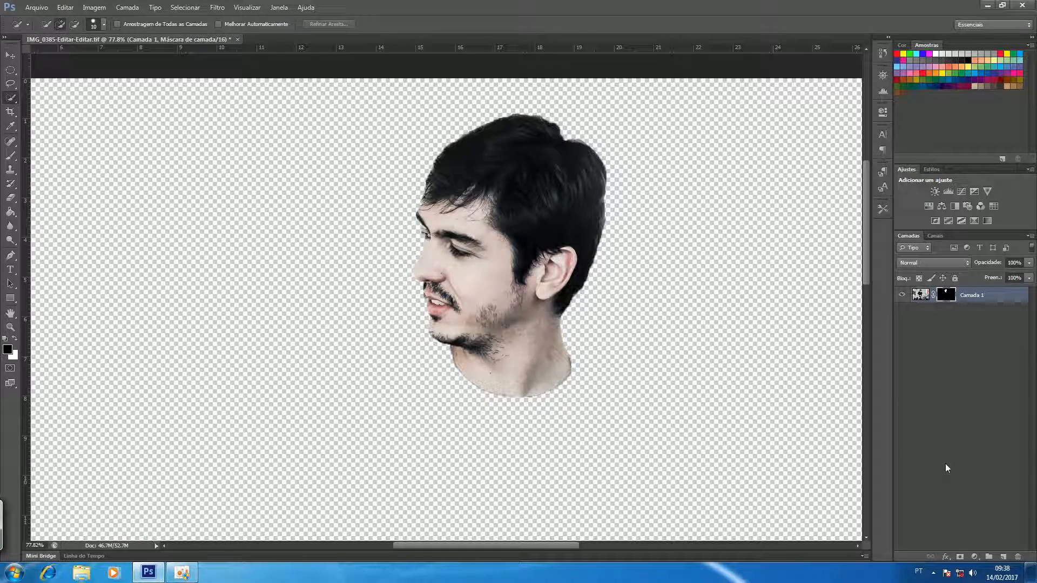
pyautogui.click(975, 557)
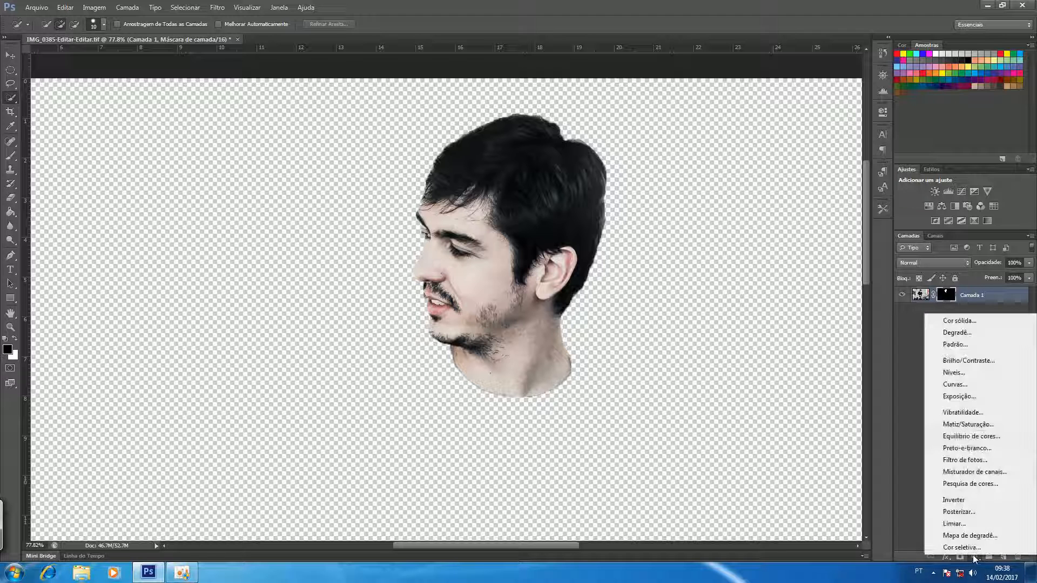
pyautogui.click(976, 322)
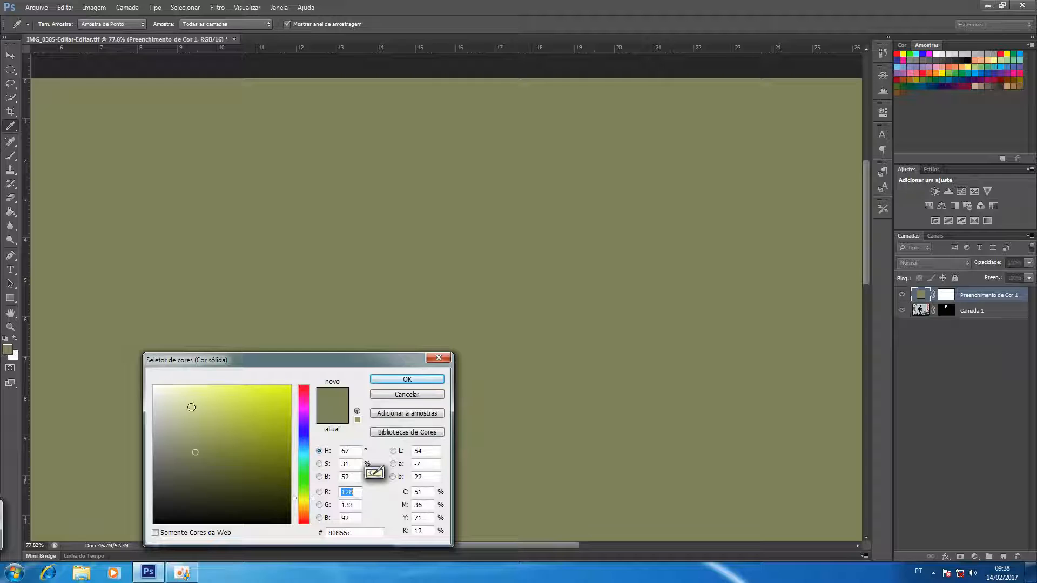
pyautogui.moveTo(171, 411); pyautogui.dragTo(152, 383)
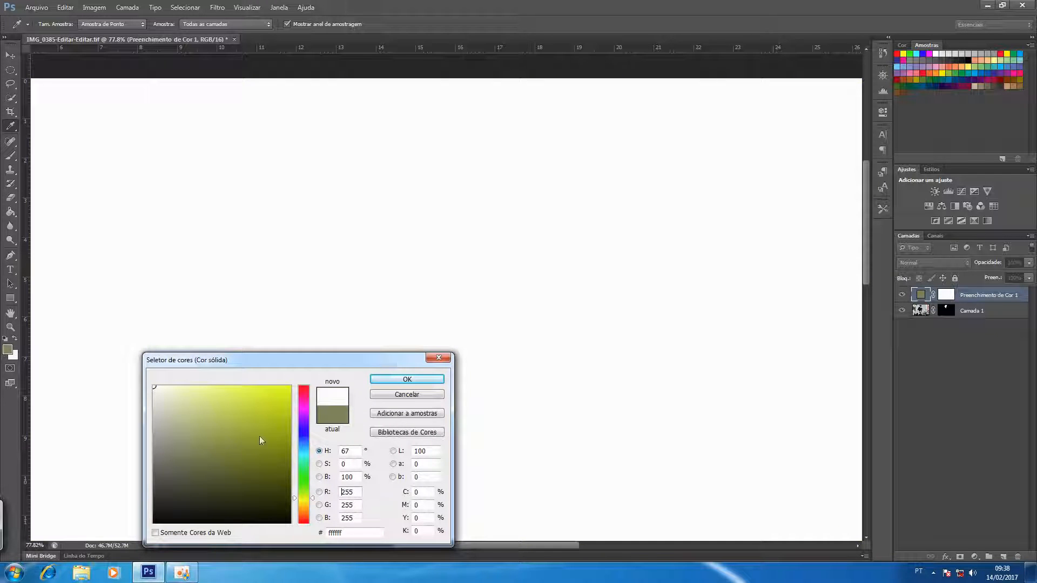
pyautogui.click(406, 379)
pyautogui.press('w')
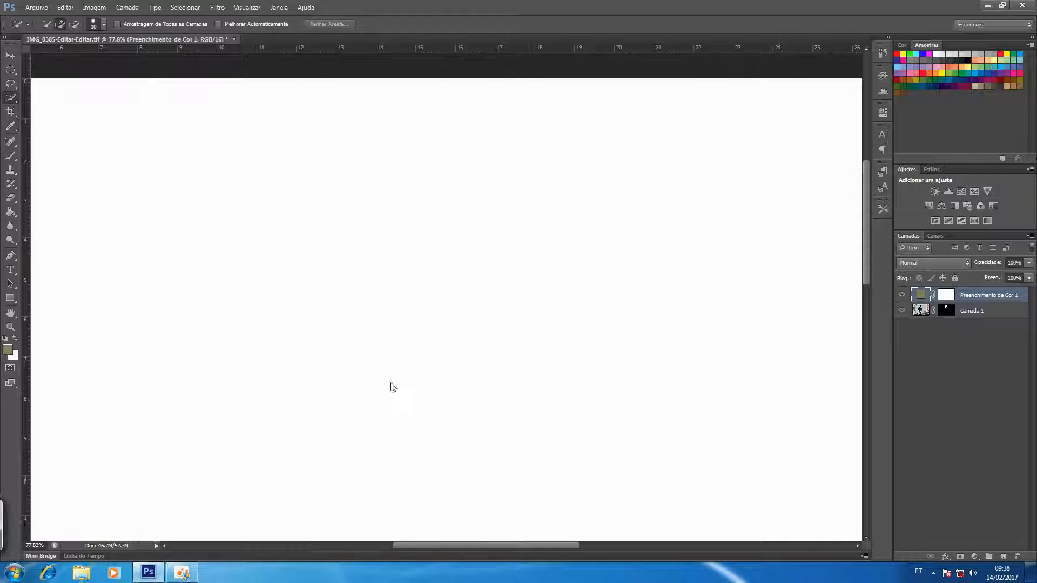
pyautogui.moveTo(978, 297); pyautogui.dragTo(977, 317)
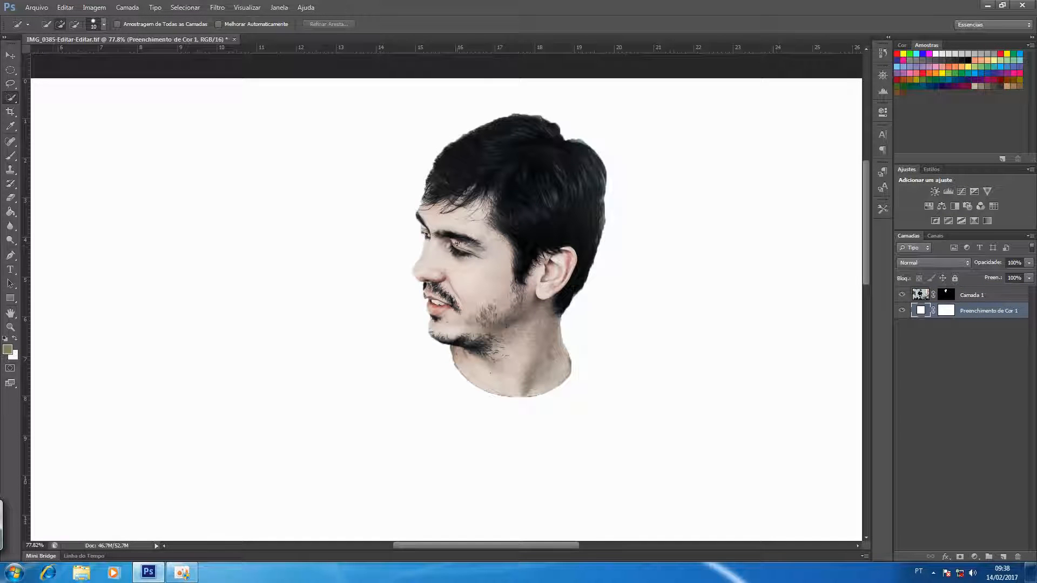
# Check the cutout's edges against the white background and delete the layer mask from Camada 1.
pyautogui.keyDown('ctrl'); pyautogui.click(516, 223); pyautogui.keyUp('ctrl')
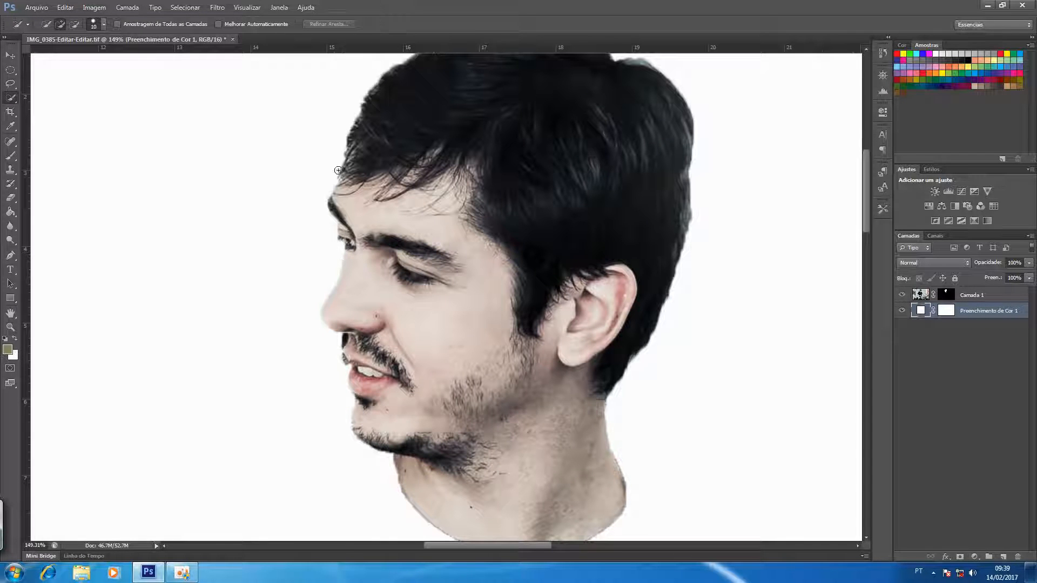
pyautogui.moveTo(550, 146); pyautogui.dragTo(519, 209)
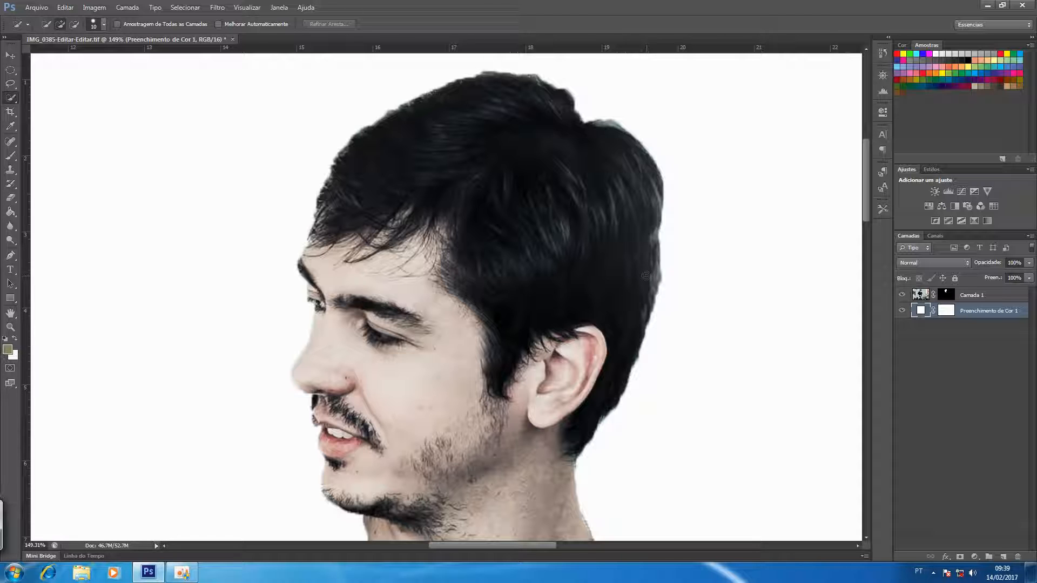
pyautogui.click(949, 294)
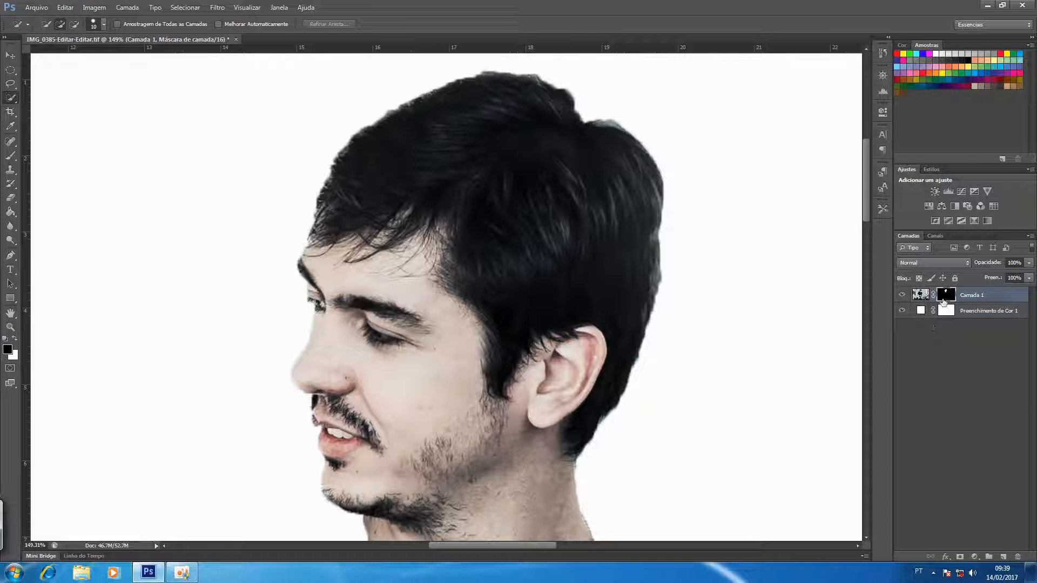
pyautogui.rightClick(946, 294)
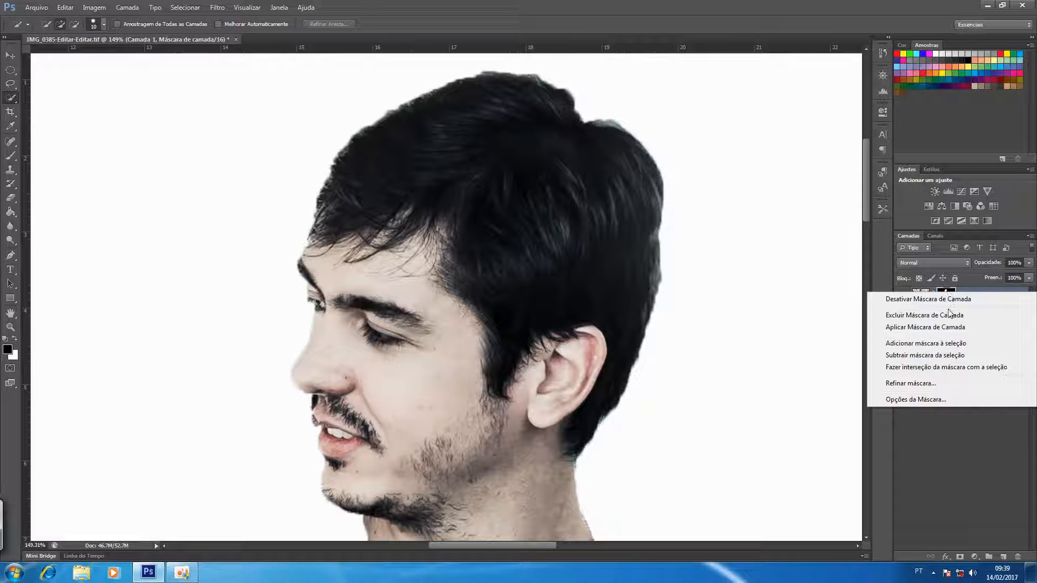
pyautogui.click(949, 316)
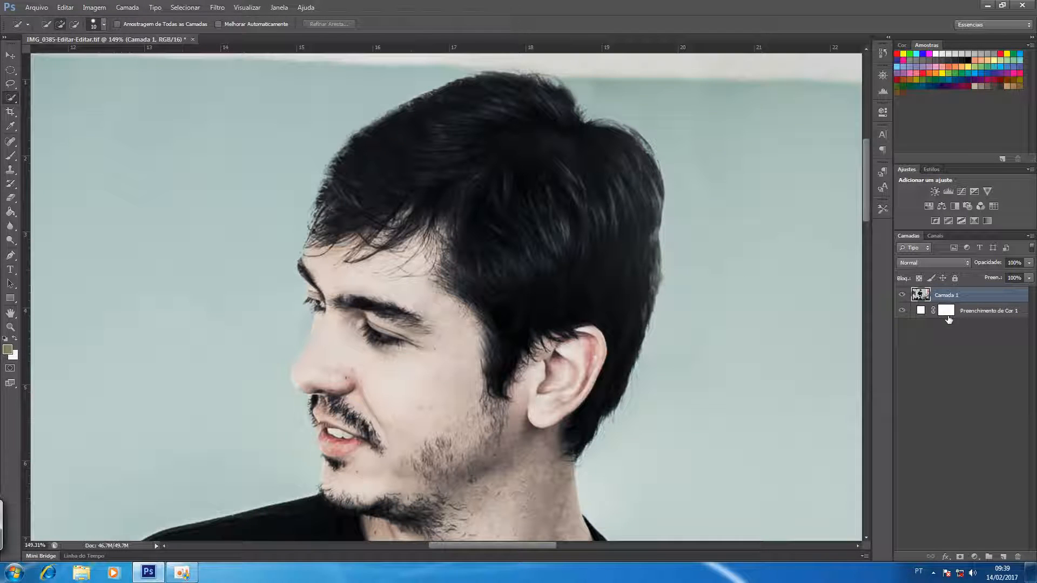
# Load the saved "cabeça" channel as a new selection.
pyautogui.click(195, 8)
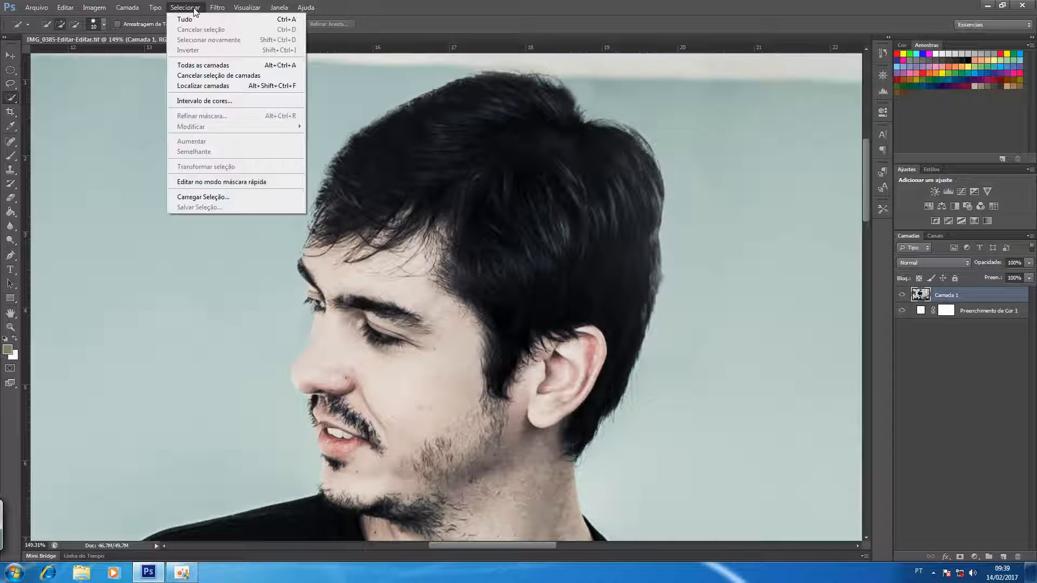
pyautogui.click(216, 198)
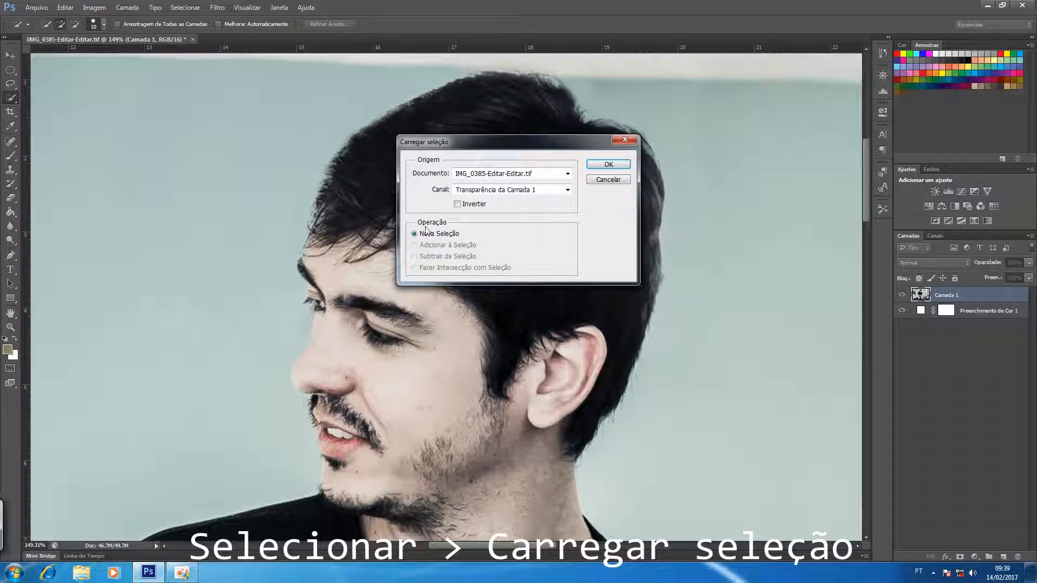
pyautogui.click(529, 193)
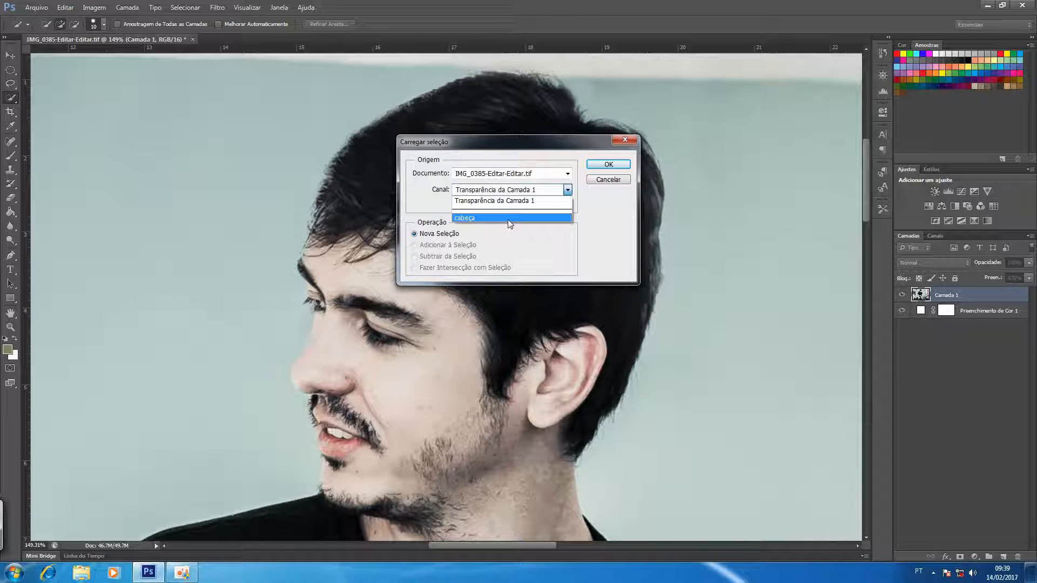
pyautogui.click(510, 219)
pyautogui.click(609, 164)
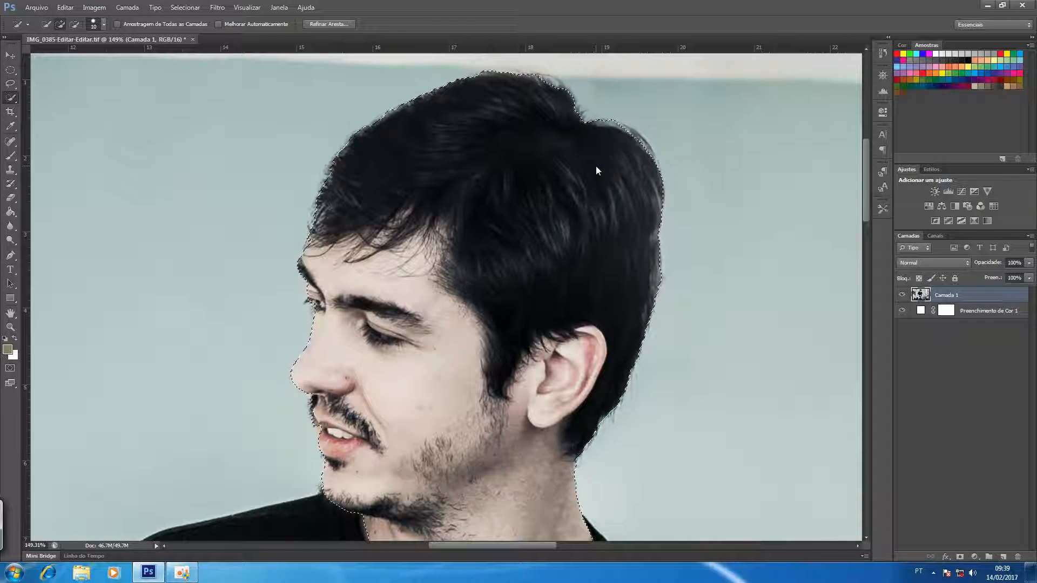
# Open Refine Edge for the loaded head selection and move its dialog clear of the head.
pyautogui.hotkey('ctrl', '-')
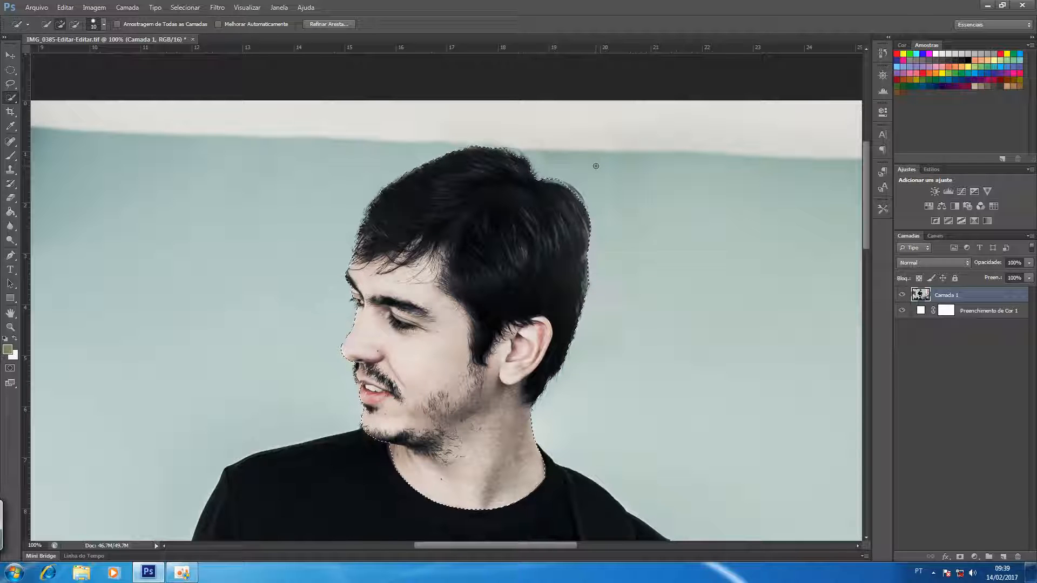
pyautogui.click(345, 23)
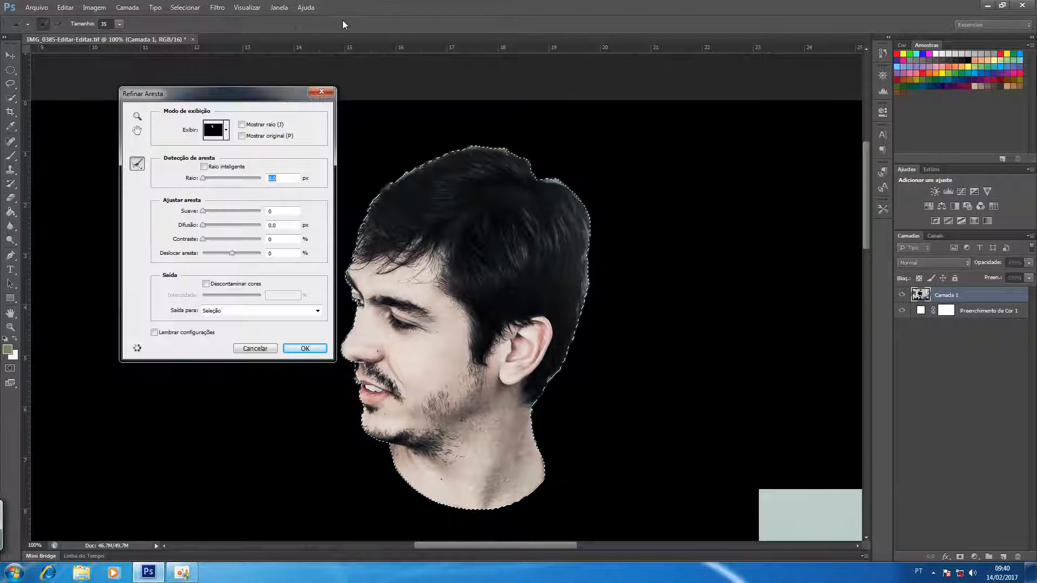
pyautogui.moveTo(281, 99); pyautogui.dragTo(778, 95)
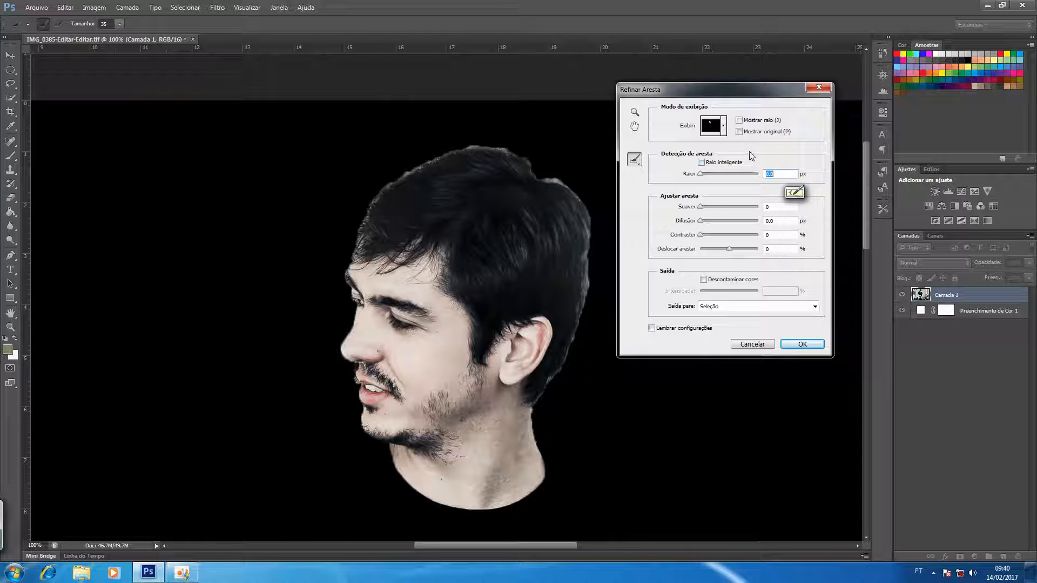
# Cycle through the Refine Edge preview modes and settle on the black background view (Em preto).
pyautogui.click(723, 127)
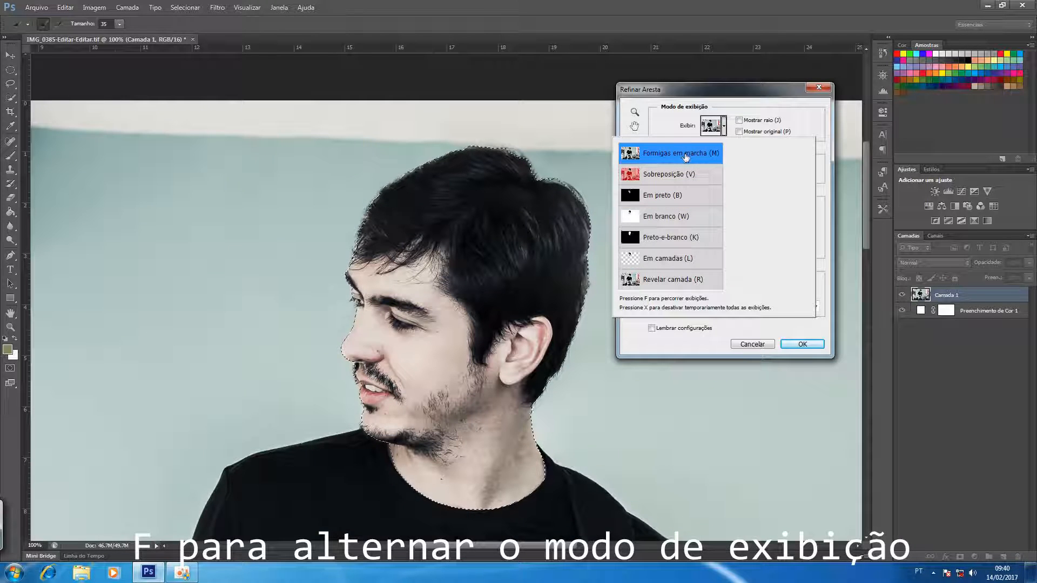
pyautogui.press('f')
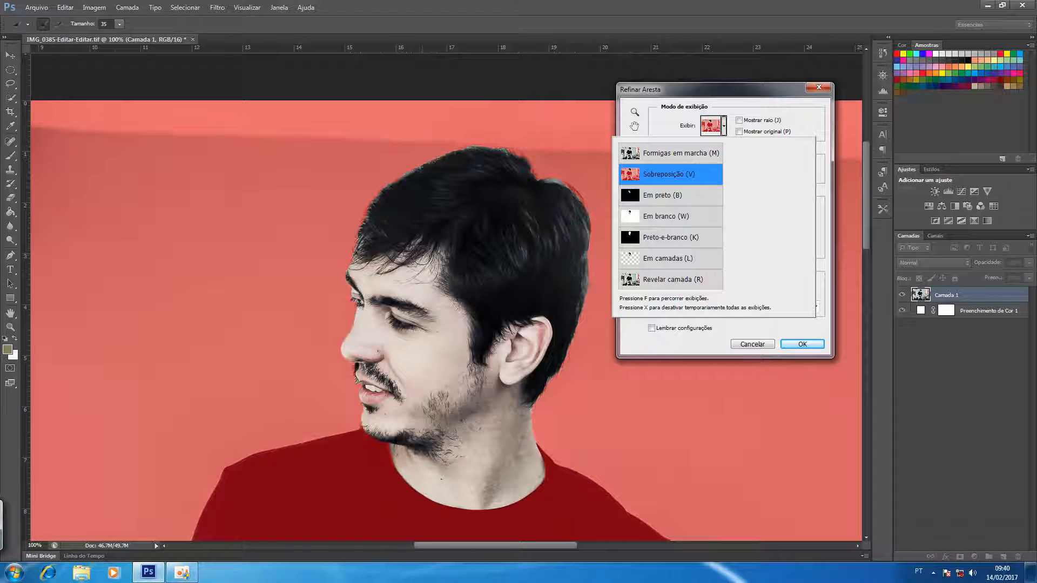
pyautogui.press('b')
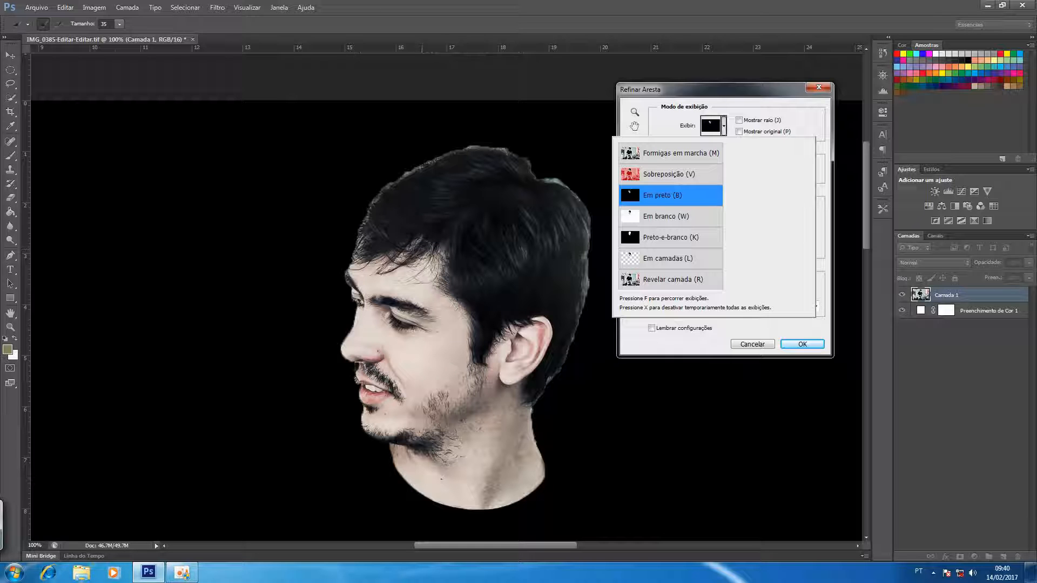
pyautogui.press('w')
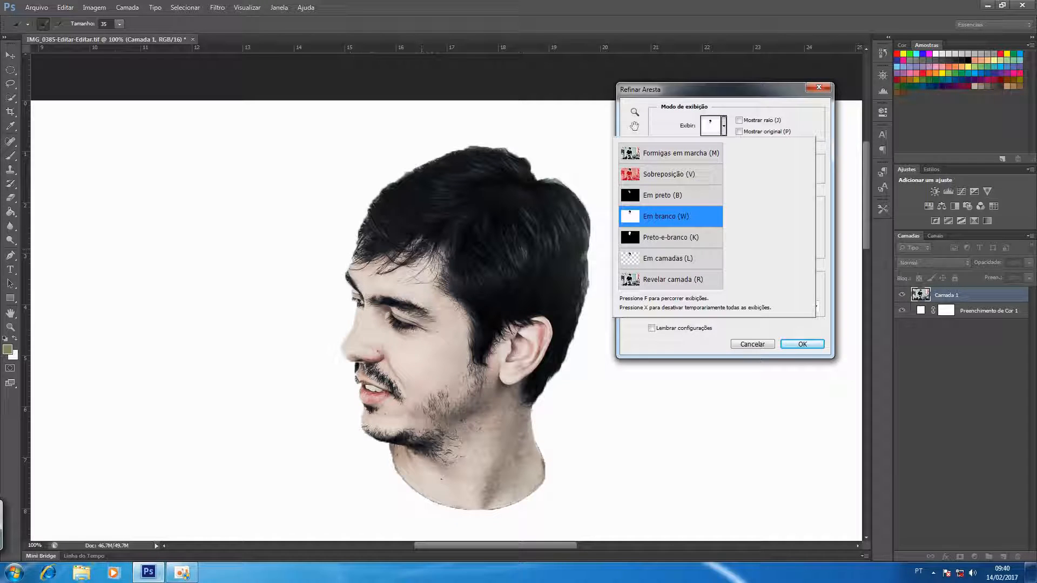
pyautogui.press('f')
pyautogui.press('f')
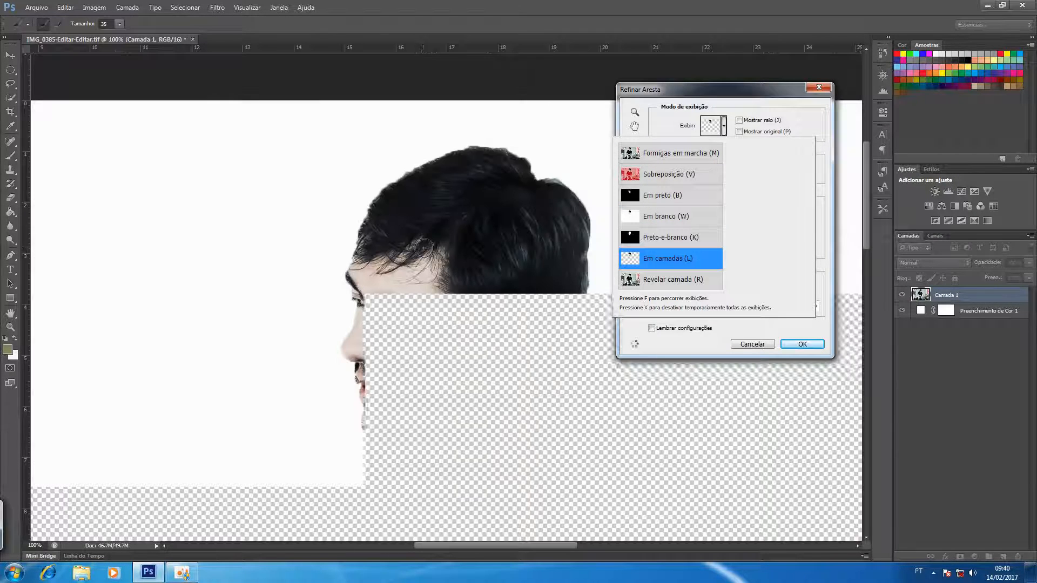
pyautogui.press('f')
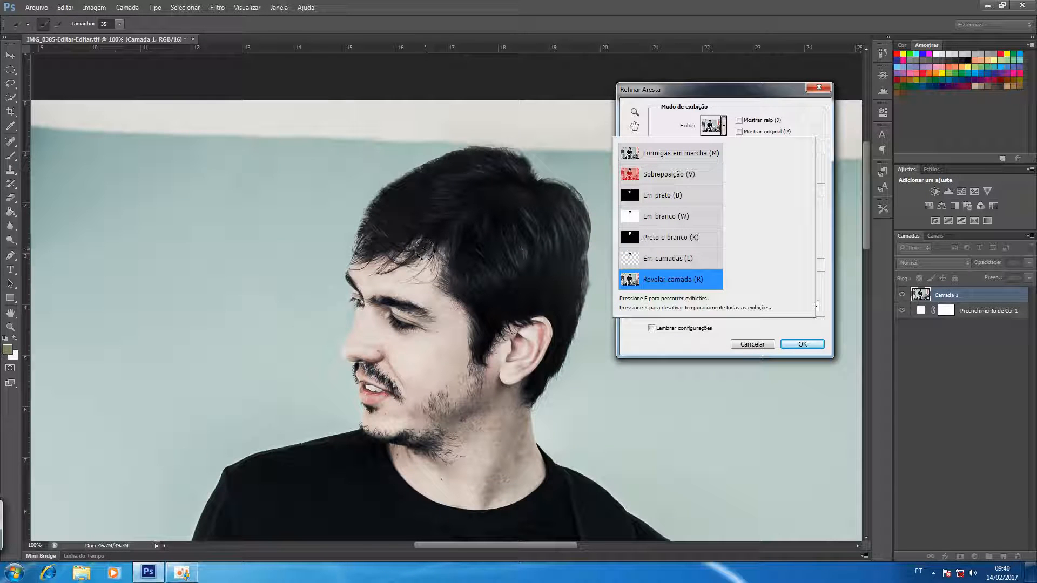
pyautogui.press('f')
pyautogui.press('f')
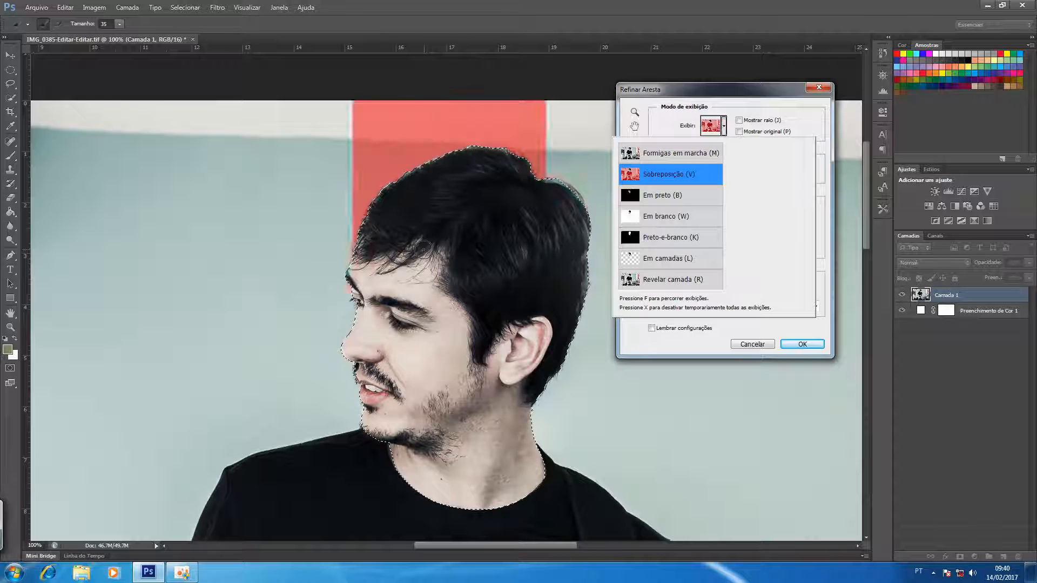
pyautogui.press('f')
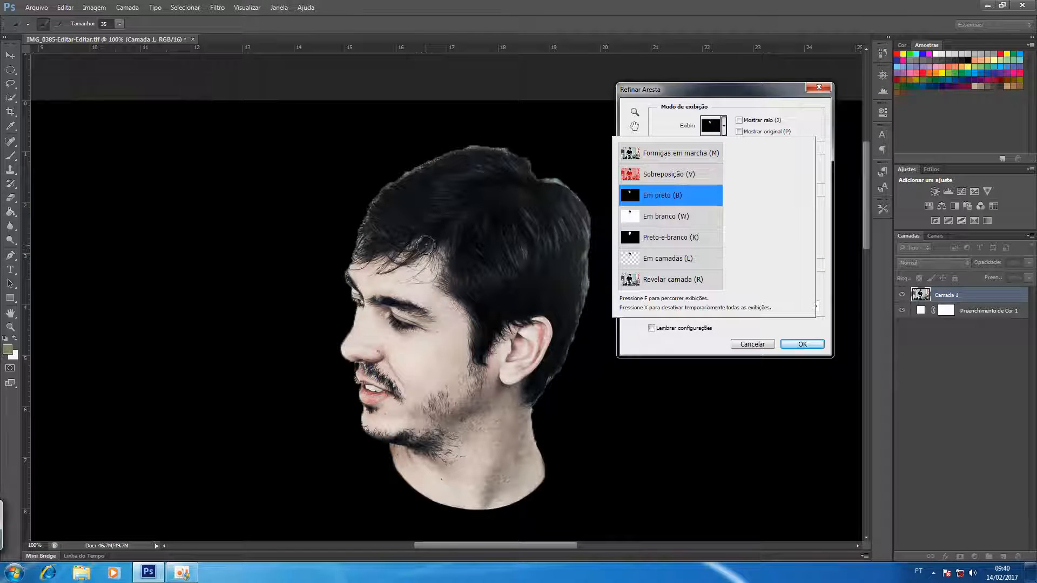
pyautogui.click(427, 244)
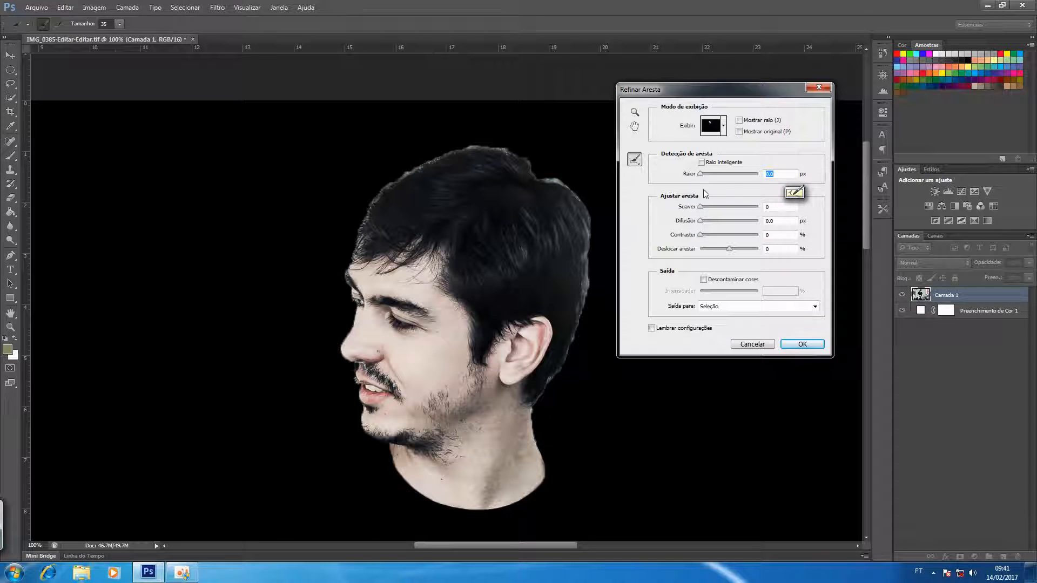
# Try out the Smooth (Suave) and Feather (Difusão) adjustments, settling on 9 and 0.3 px.
pyautogui.moveTo(701, 208); pyautogui.dragTo(731, 211)
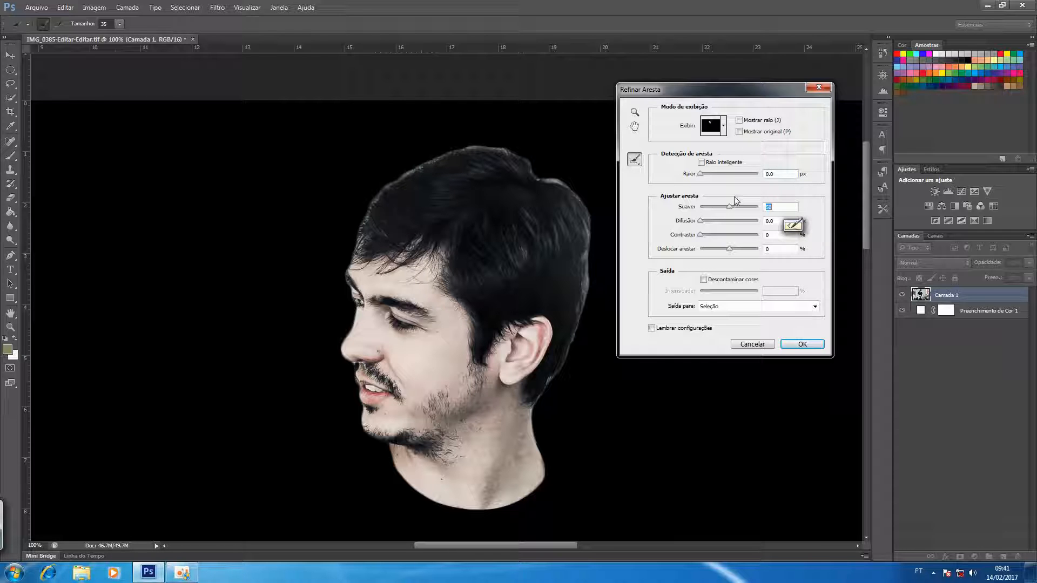
pyautogui.write('0')
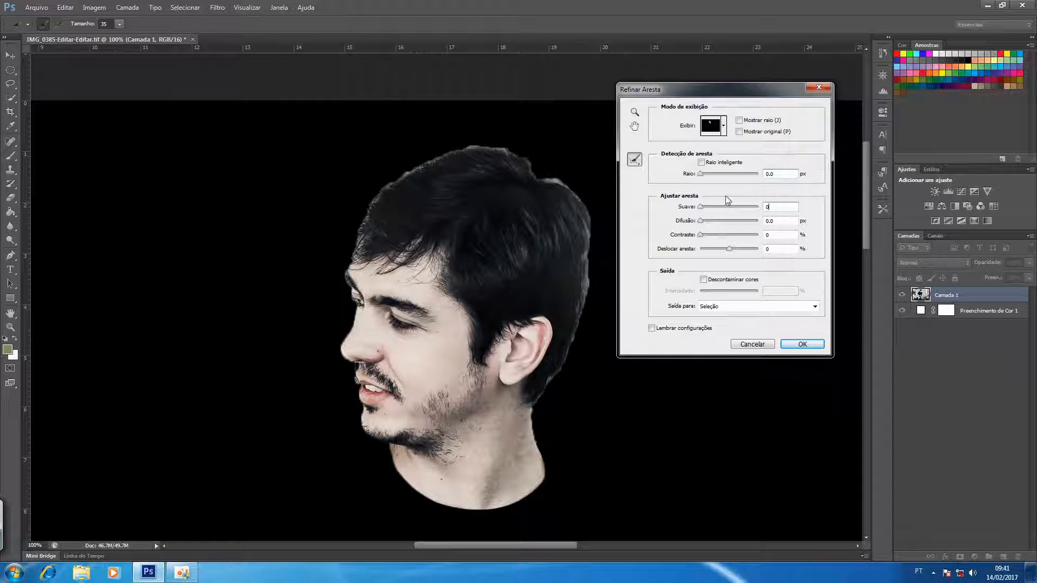
pyautogui.moveTo(701, 207); pyautogui.dragTo(704, 208)
pyautogui.moveTo(701, 220); pyautogui.dragTo(730, 217)
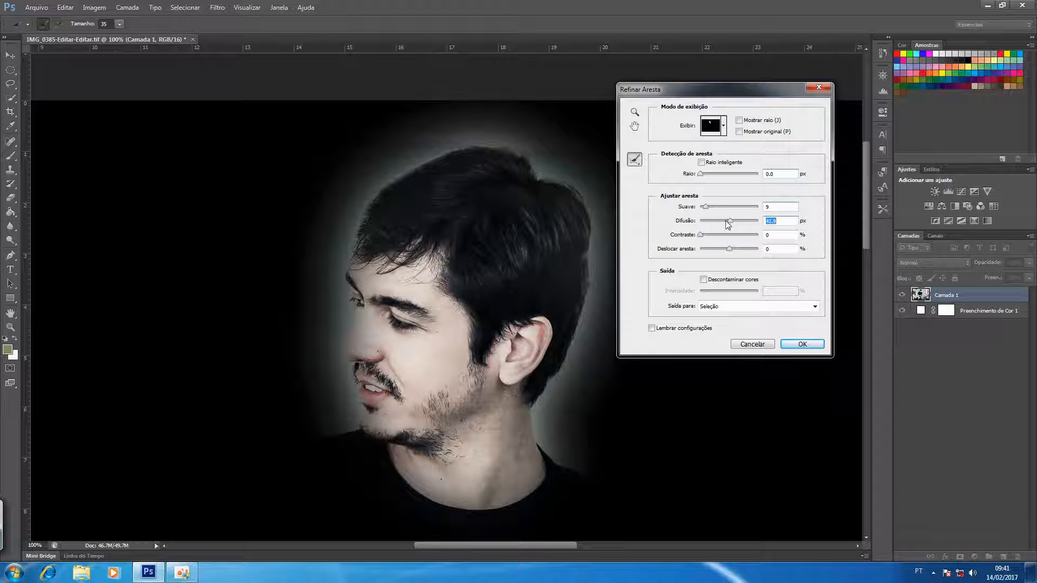
pyautogui.moveTo(729, 218); pyautogui.dragTo(701, 221)
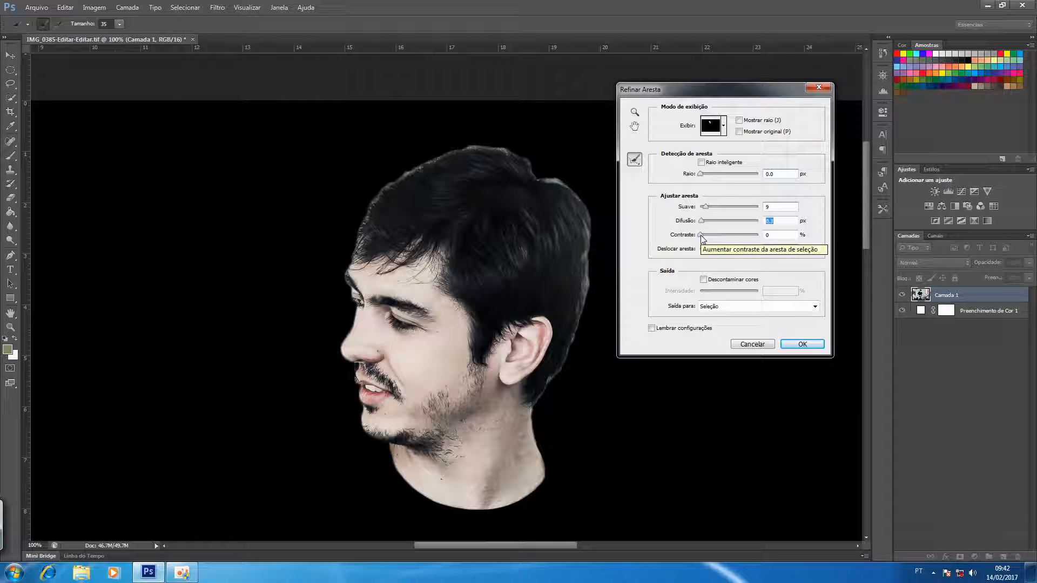
# Try a stronger Contrast (Contraste) and an inward Shift Edge (Deslocar aresta), and reset both to 0%.
pyautogui.moveTo(702, 238); pyautogui.dragTo(735, 237)
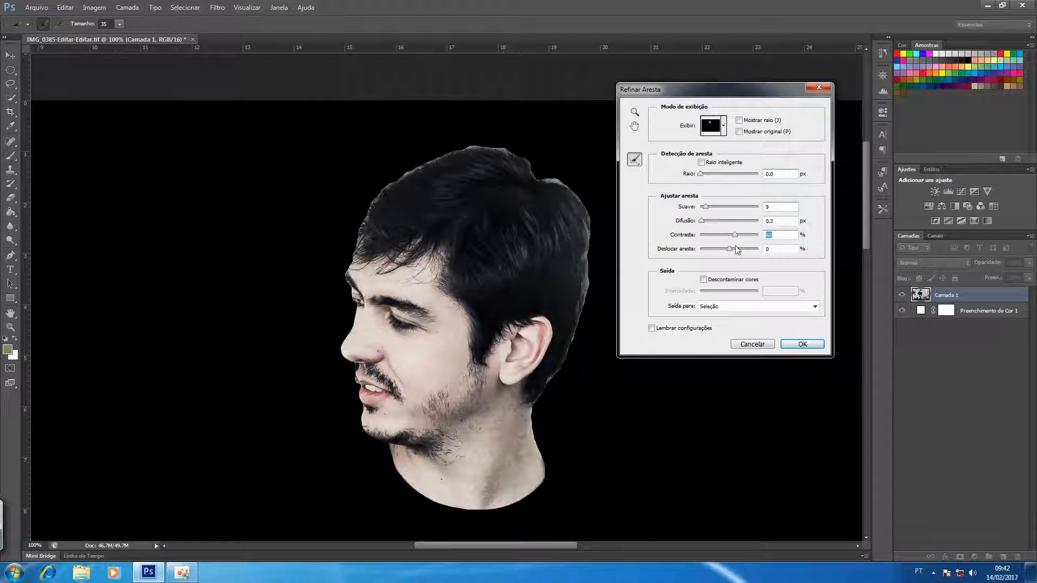
pyautogui.moveTo(735, 234); pyautogui.dragTo(699, 236)
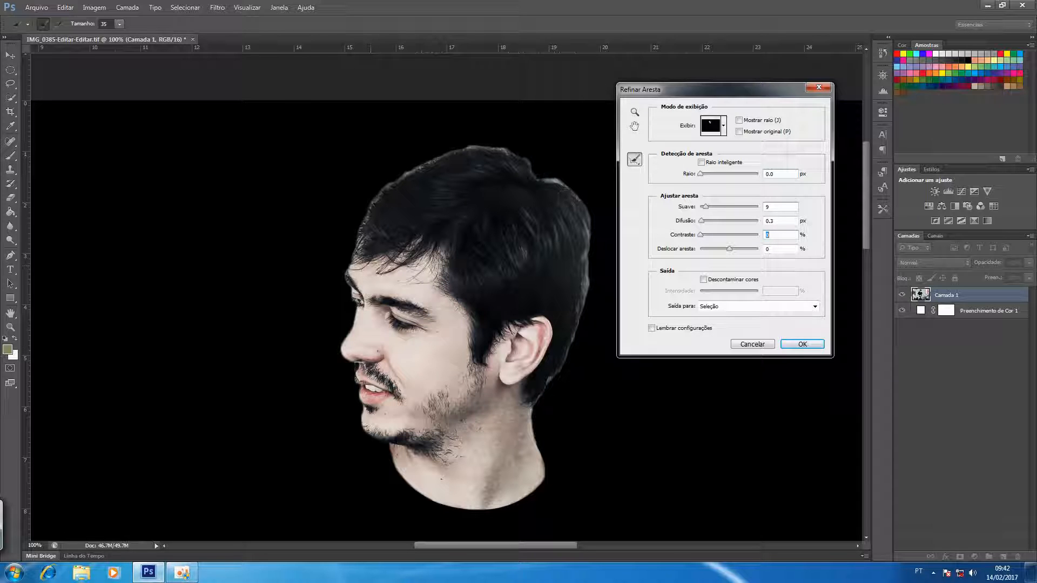
pyautogui.moveTo(730, 250); pyautogui.dragTo(713, 248)
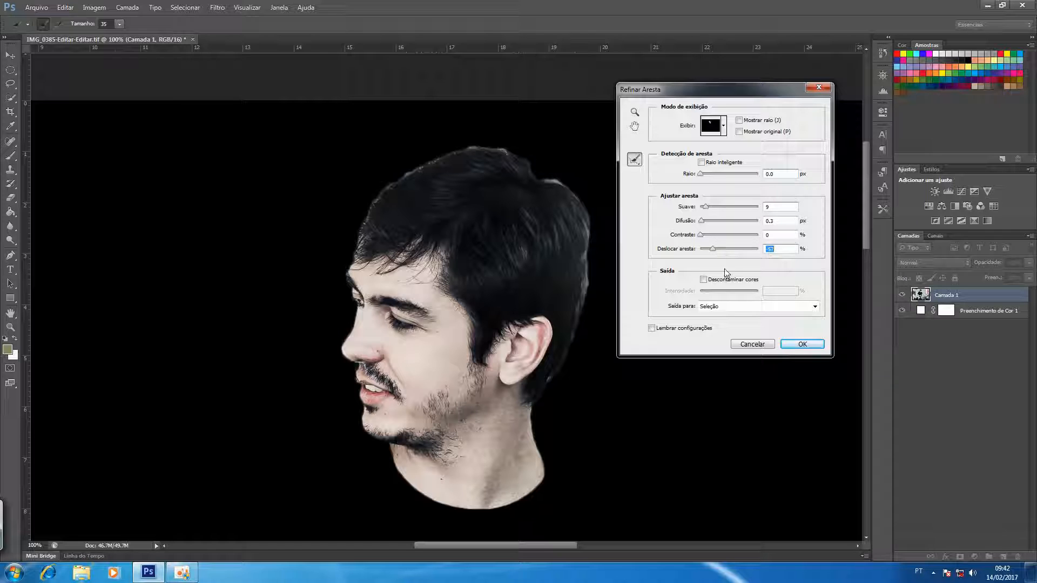
pyautogui.write('0')
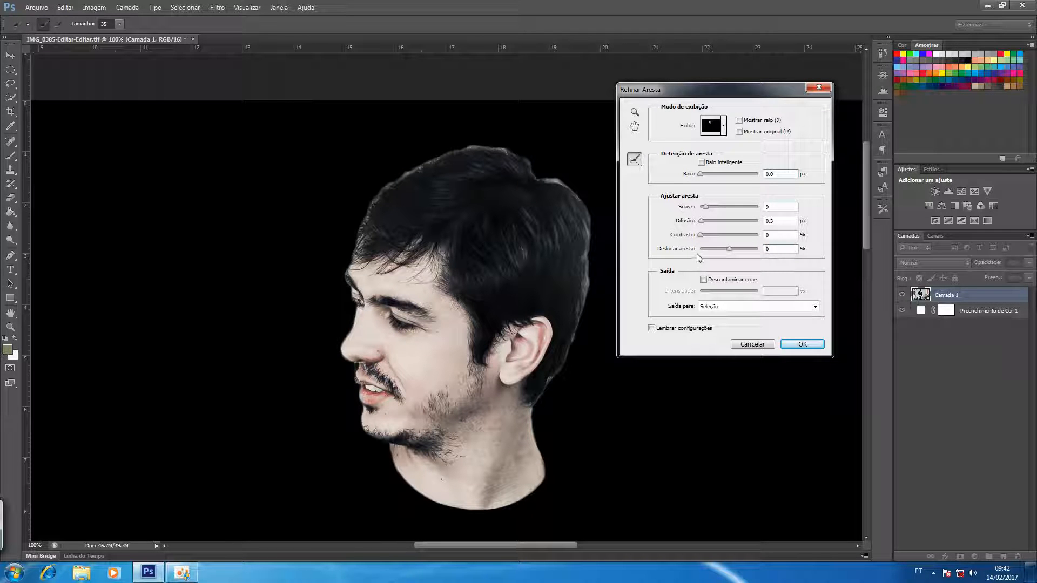
# Enable Decontaminate Colors at 50% with output to a new layer with layer mask, and have the settings remembered.
pyautogui.click(704, 280)
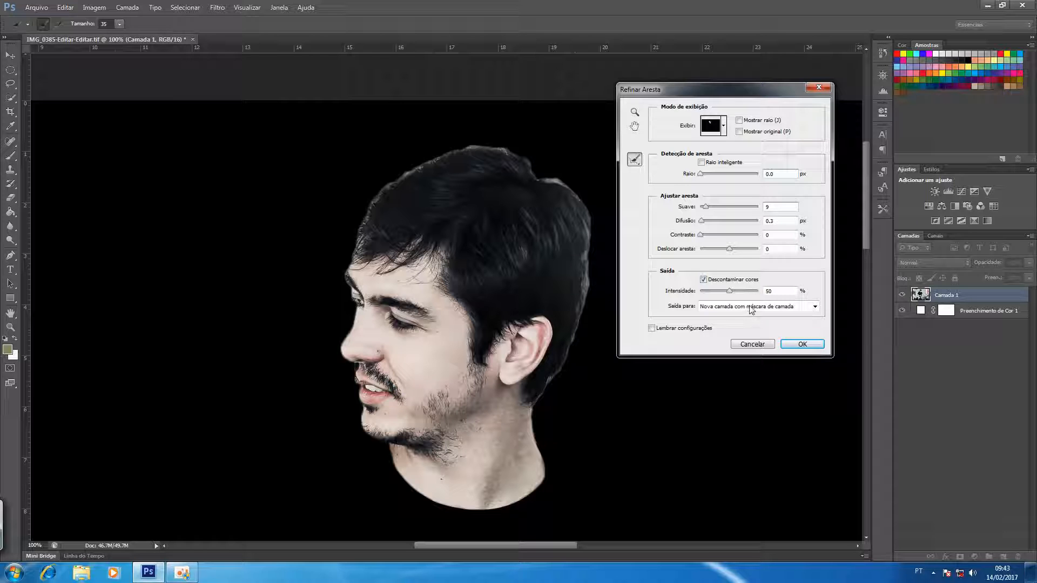
pyautogui.click(752, 308)
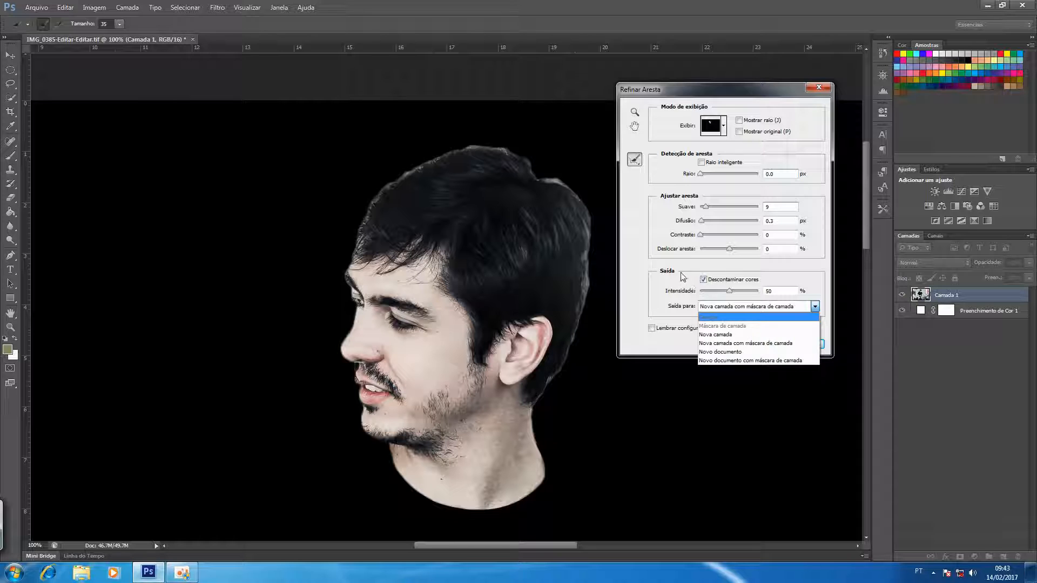
pyautogui.click(687, 285)
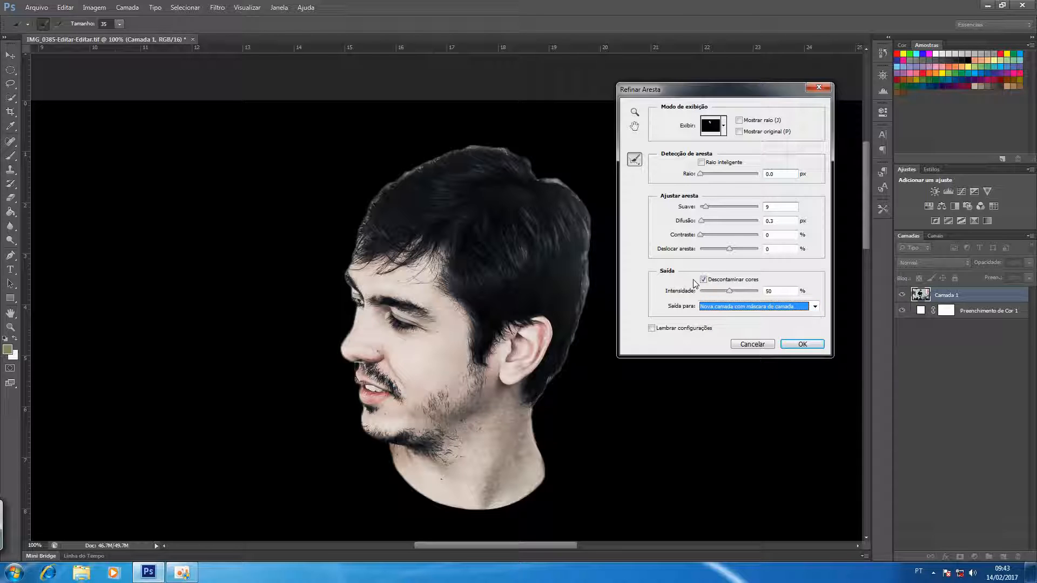
pyautogui.click(652, 329)
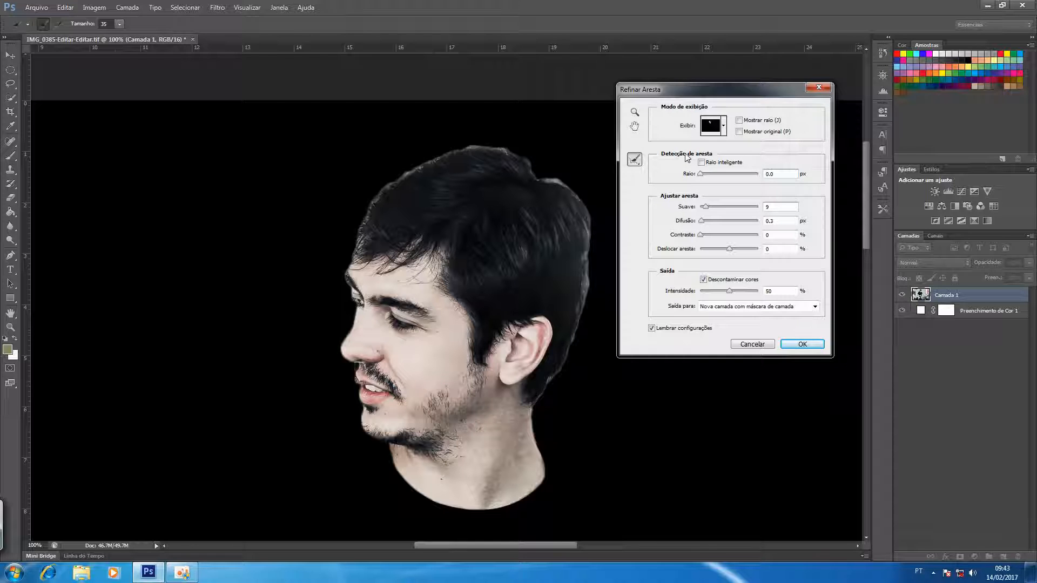
# Enable Smart Radius with a 4.2 px radius and reset Smooth and Feather to 0.
pyautogui.click(702, 163)
pyautogui.moveTo(700, 176); pyautogui.dragTo(722, 178)
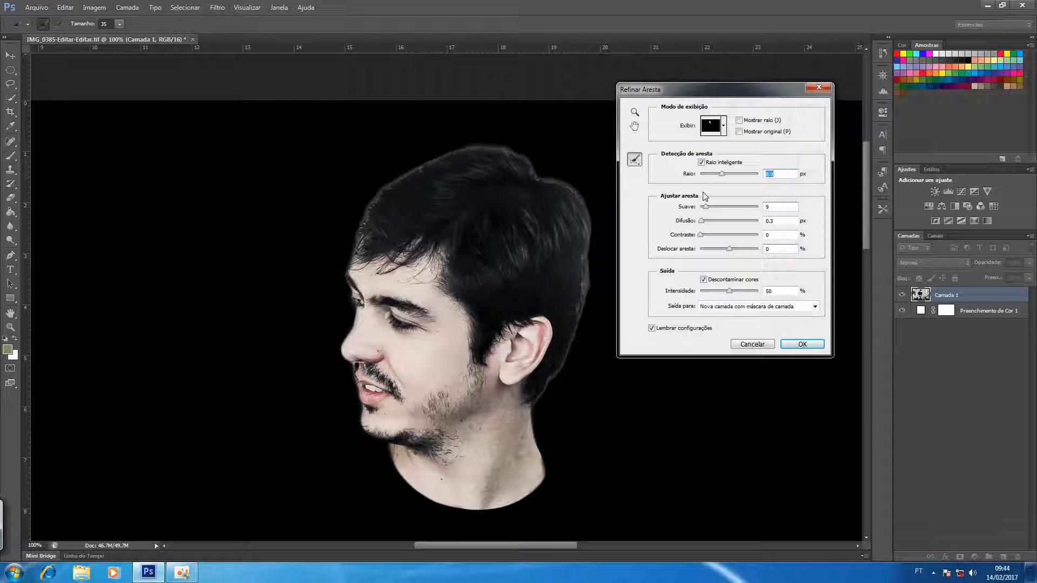
pyautogui.moveTo(702, 221); pyautogui.dragTo(700, 208)
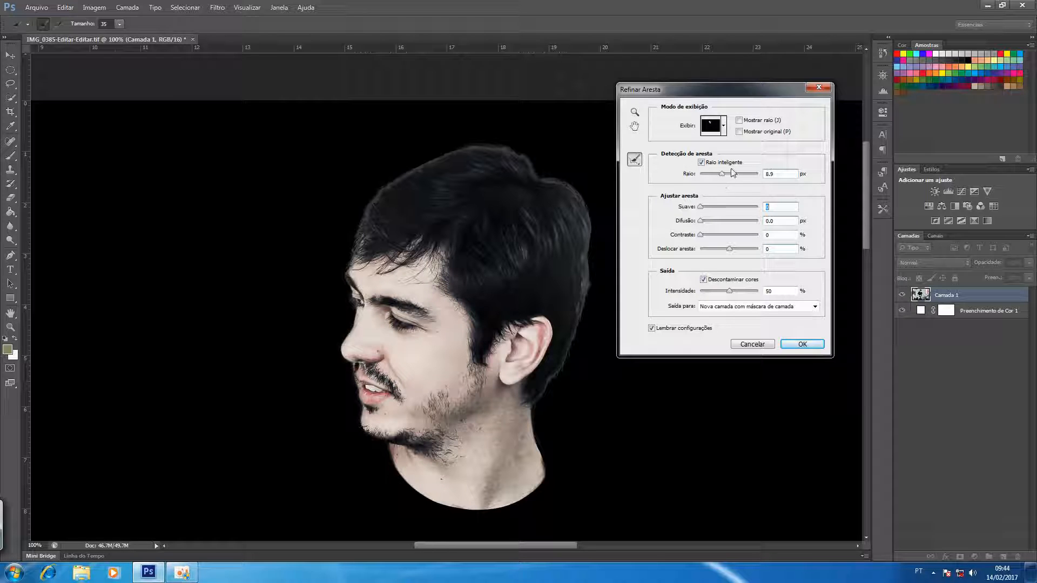
pyautogui.moveTo(722, 177); pyautogui.dragTo(739, 183)
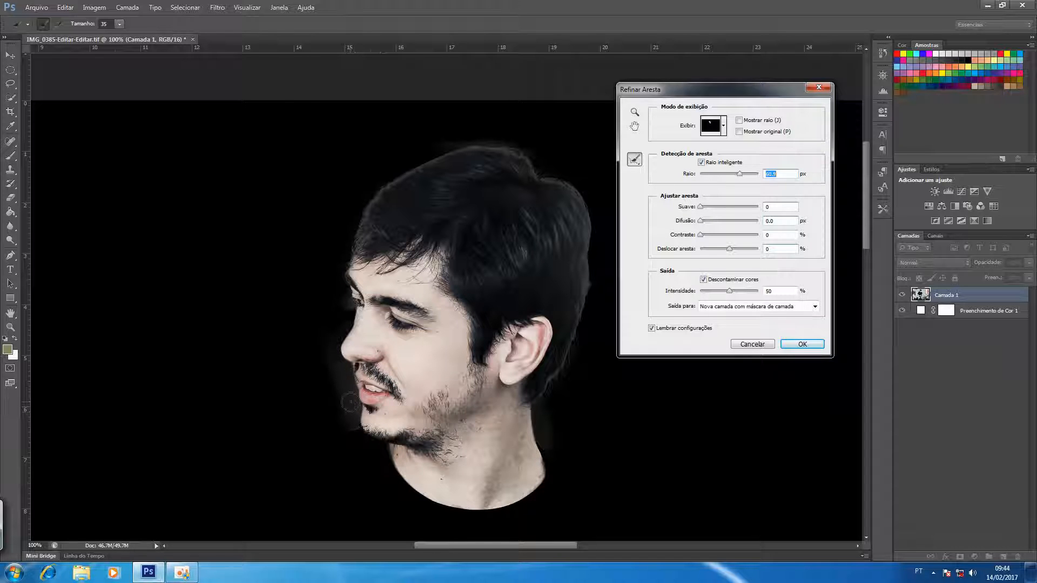
pyautogui.click(713, 177)
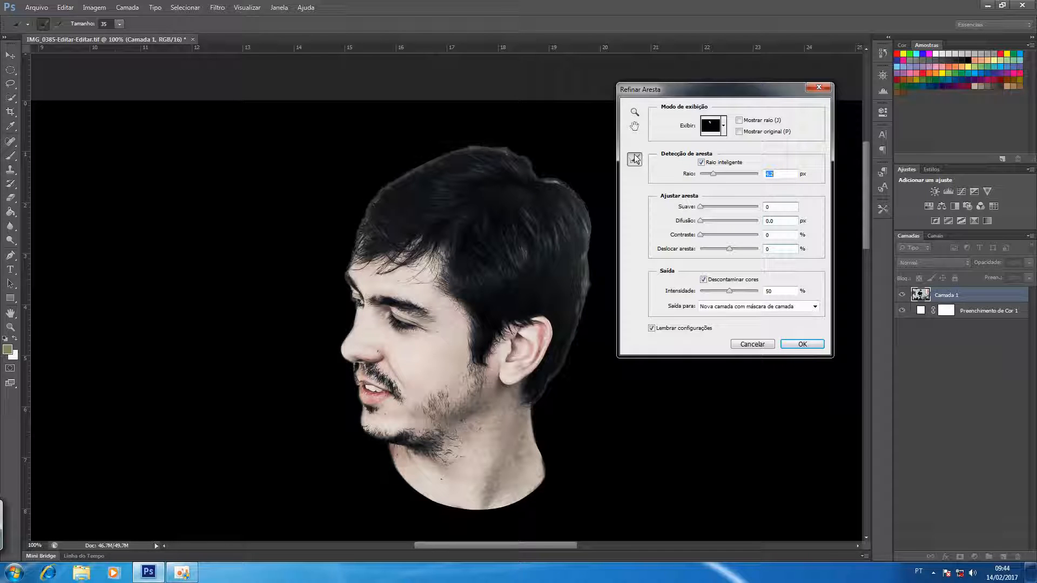
# Brush the refine radius along the back and top of the hair and apply Refine Edge.
pyautogui.moveTo(553, 362)
pyautogui.mouseDown()
pyautogui.moveTo(535, 400)
pyautogui.moveTo(561, 367)
pyautogui.moveTo(586, 302)
pyautogui.moveTo(591, 248)
pyautogui.moveTo(573, 187)
pyautogui.moveTo(501, 143)
pyautogui.moveTo(474, 143)
pyautogui.moveTo(387, 200)
pyautogui.moveTo(359, 225)
pyautogui.moveTo(358, 242)
pyautogui.moveTo(386, 184)
pyautogui.moveTo(427, 158)
pyautogui.mouseUp()
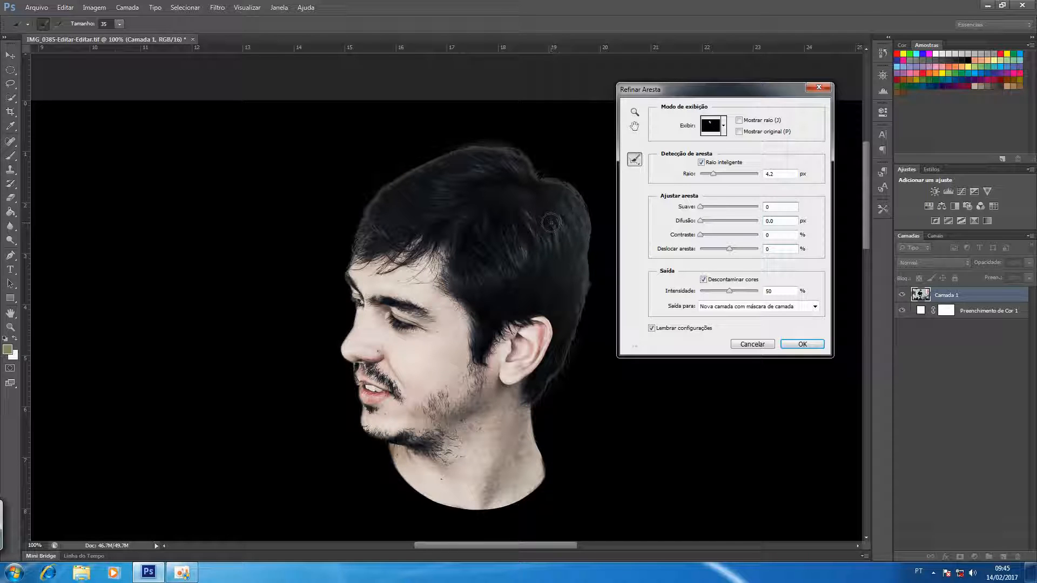
pyautogui.press('z')
pyautogui.hotkey('ctrl', '0')
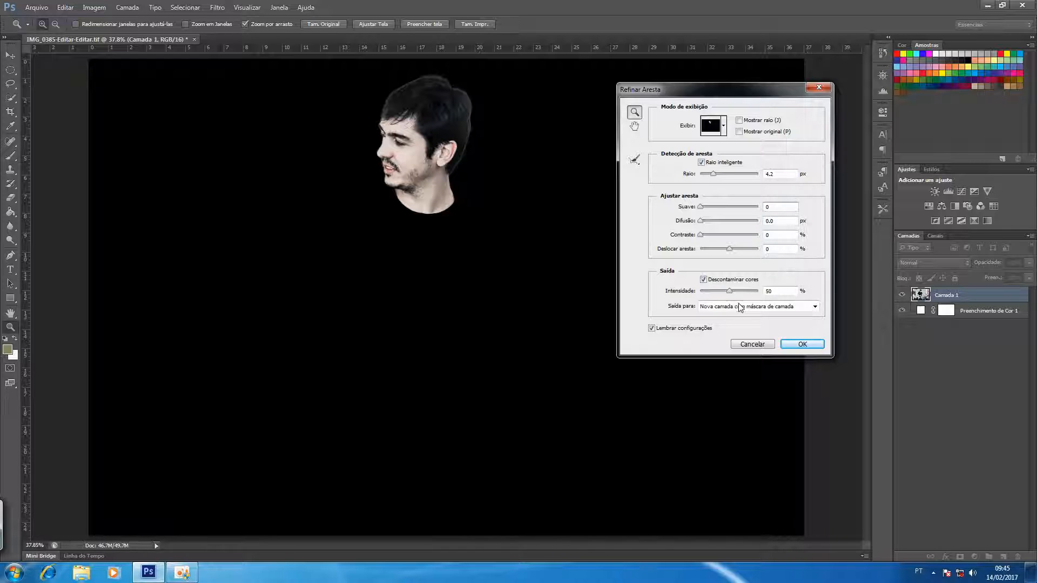
pyautogui.click(803, 344)
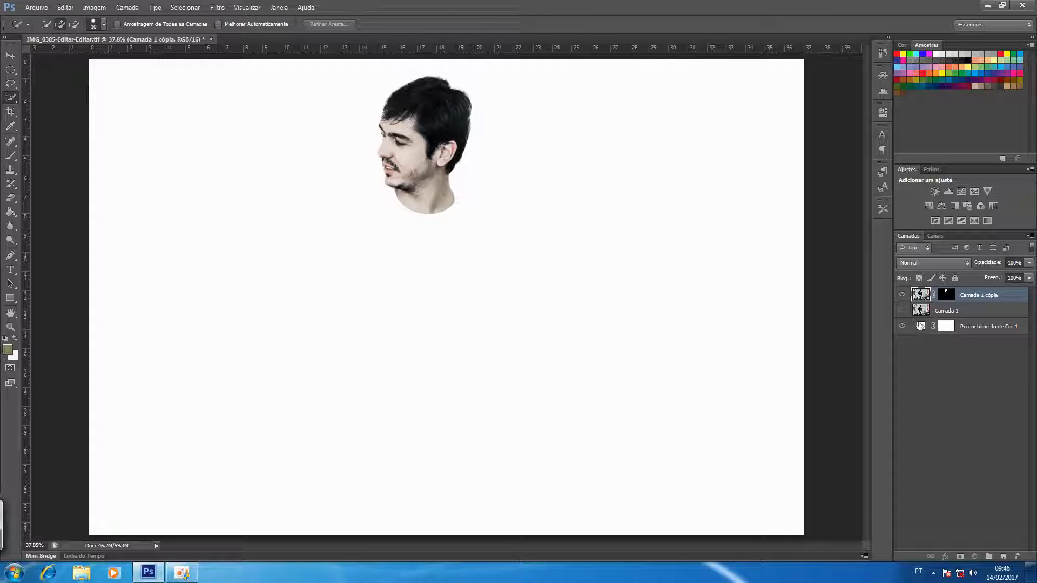
# Change the solid color fill layer to bright red and check the cutout's hair edges against it.
pyautogui.doubleClick(920, 328)
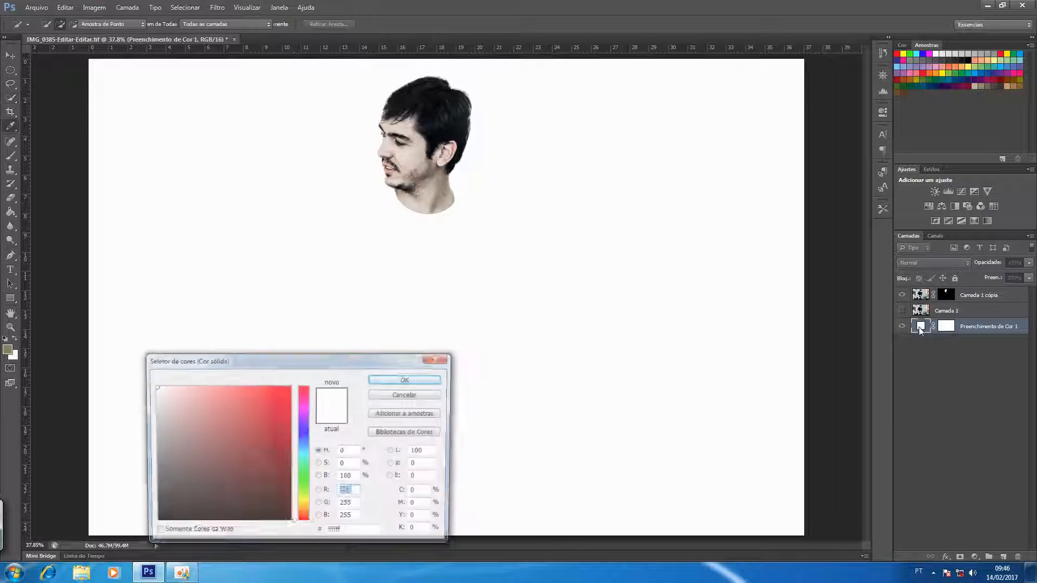
pyautogui.click(268, 396)
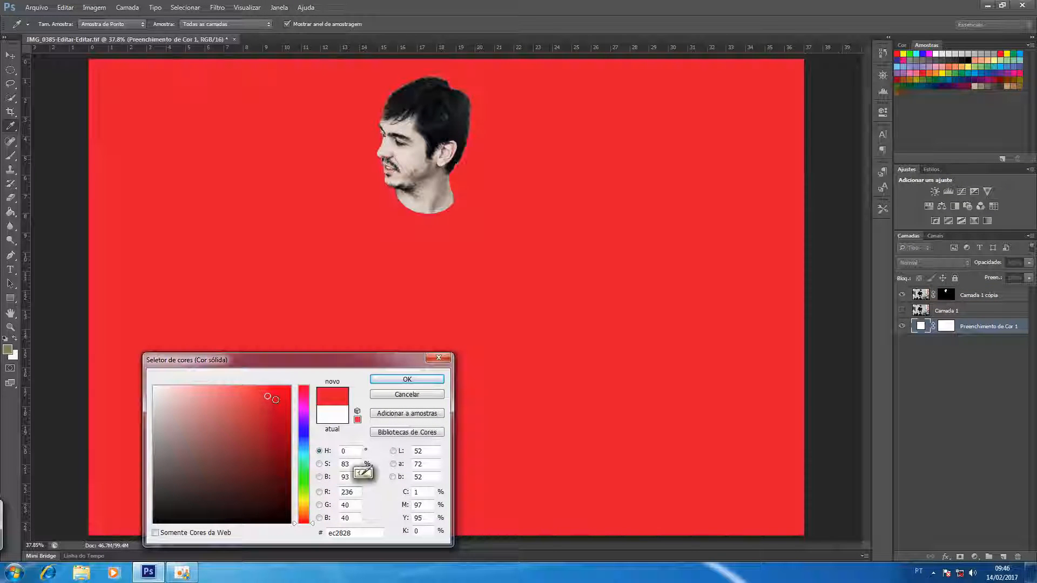
pyautogui.click(386, 382)
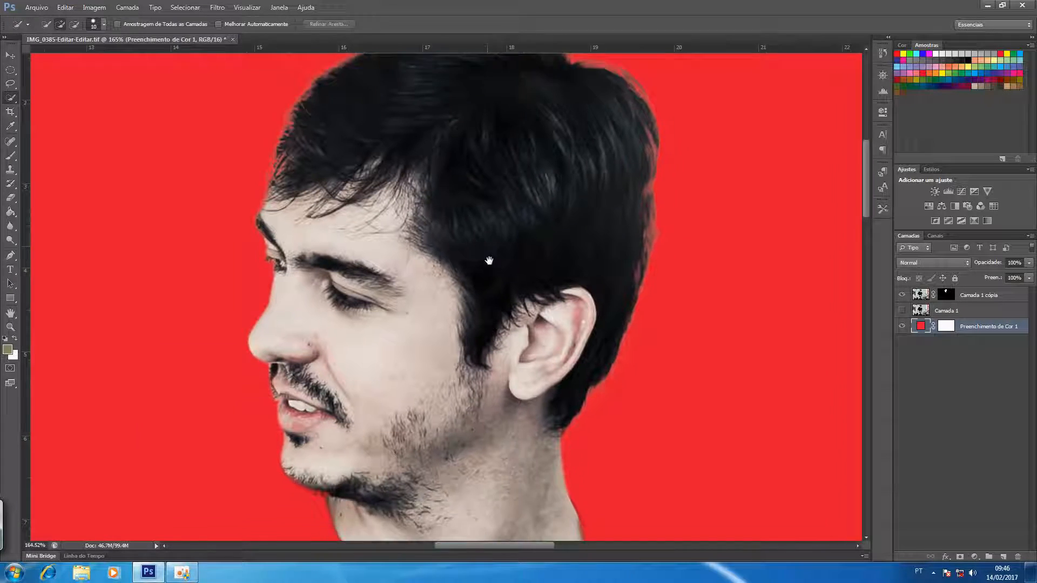
pyautogui.moveTo(489, 260); pyautogui.dragTo(485, 259)
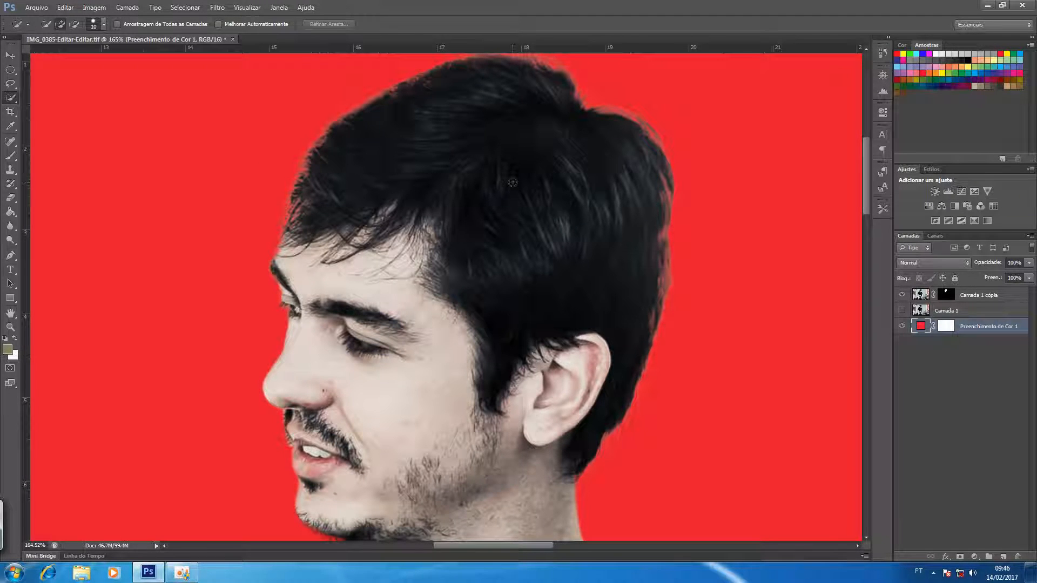
pyautogui.press('b')
pyautogui.hotkey('ctrl', '0')
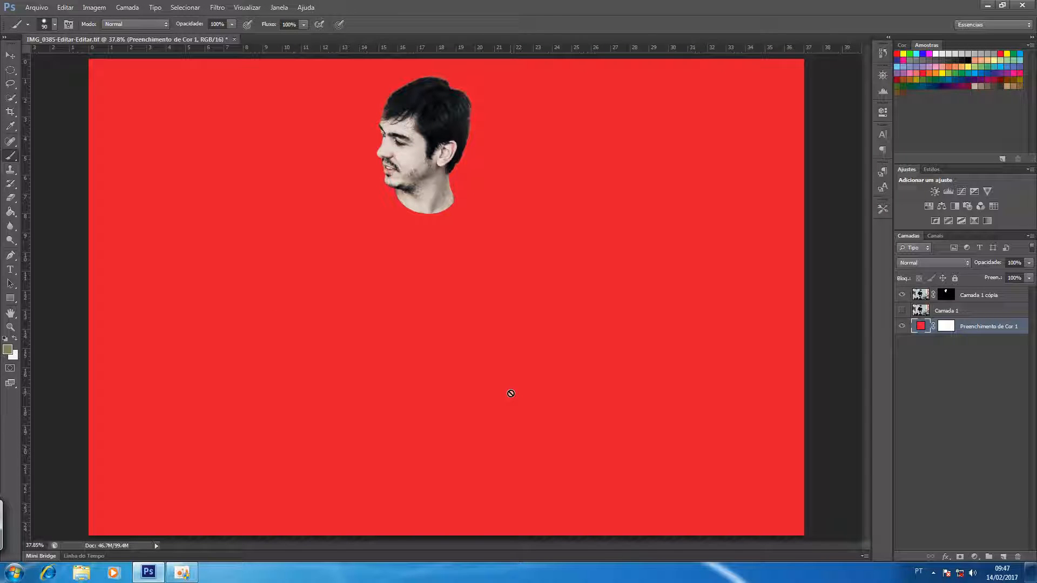